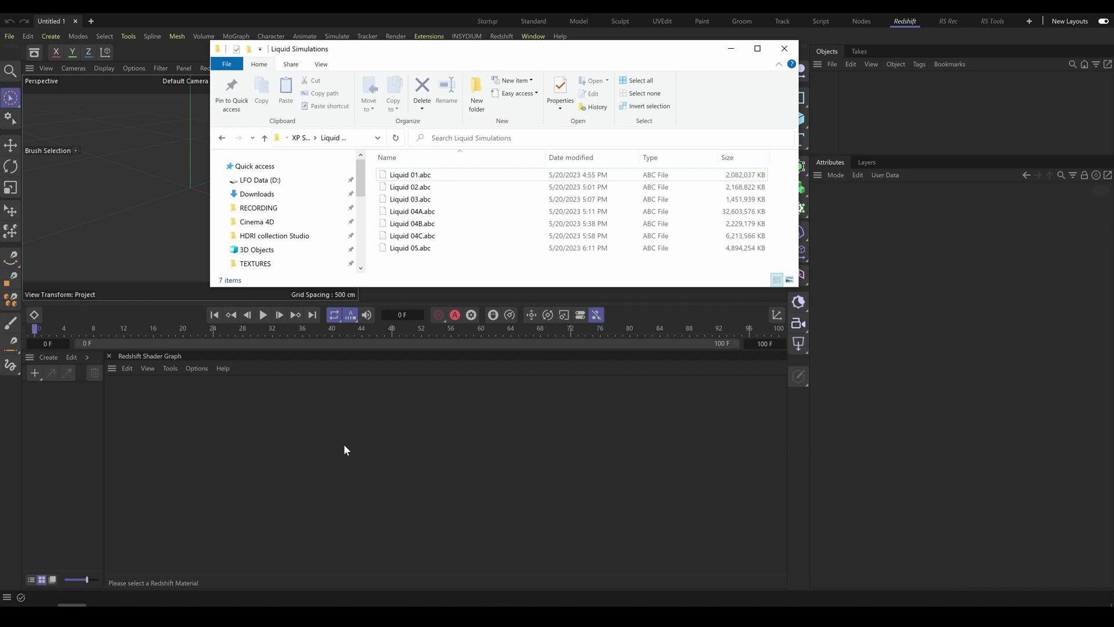
# Step: Import the Liquid 01.abc simulation with the offered Alembic options and start the interactive Redshift render
pyautogui.moveTo(418, 175); pyautogui.dragTo(919, 136)
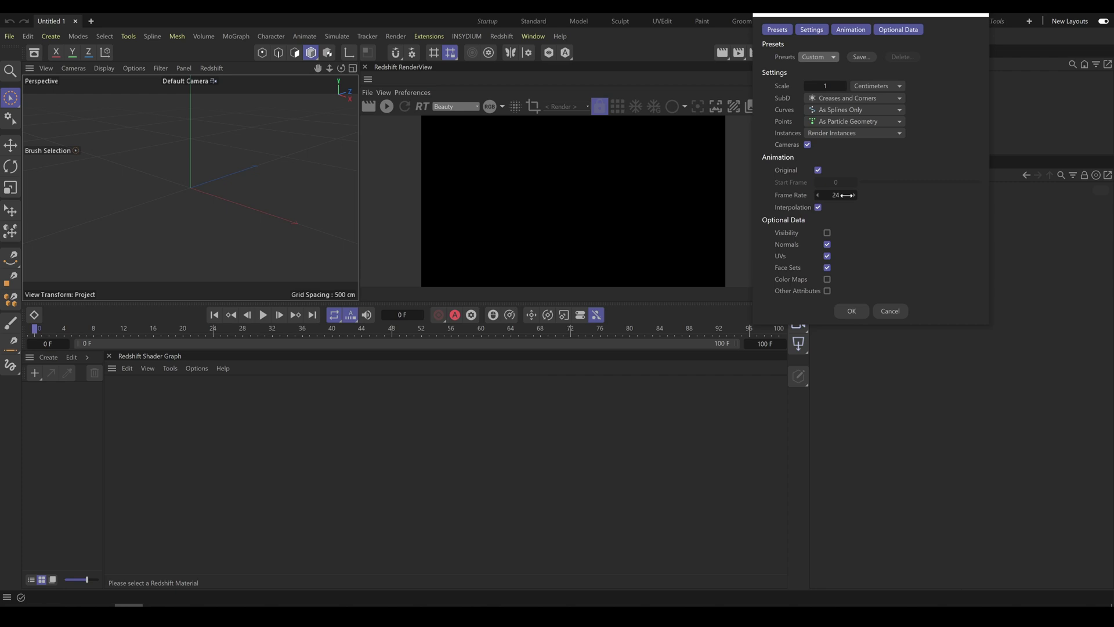
pyautogui.click(852, 311)
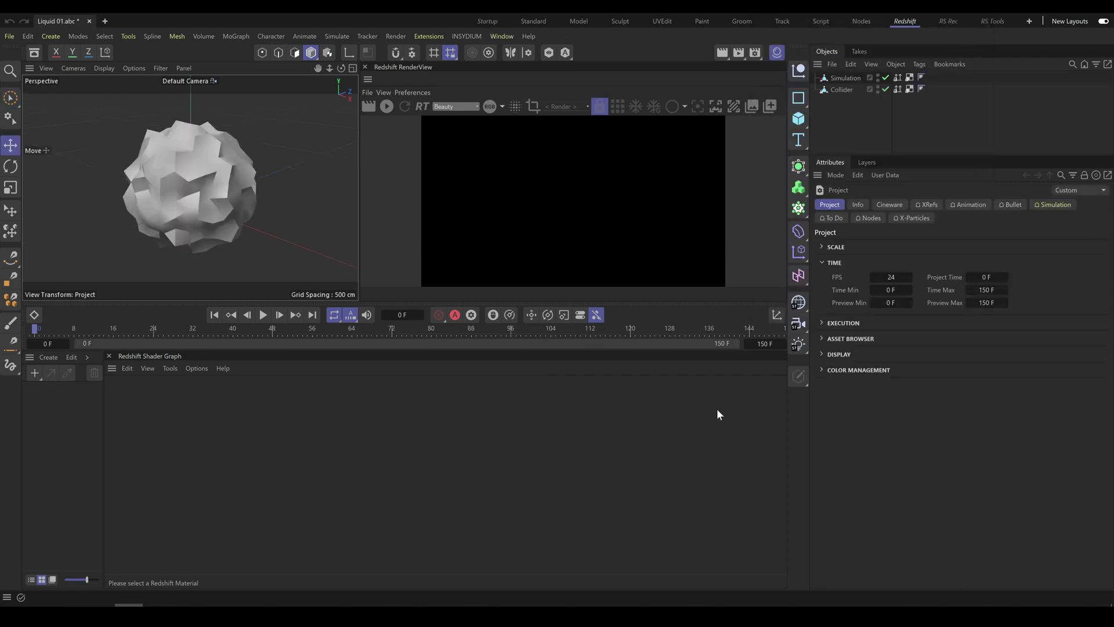
pyautogui.click(386, 106)
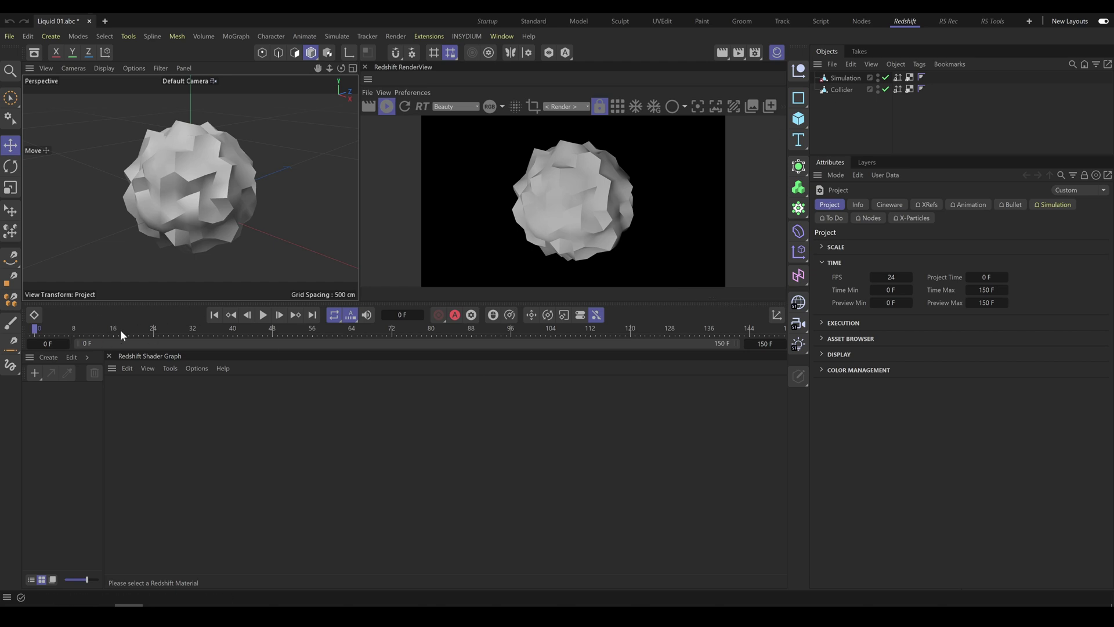
# Step: Go to frame 144 of the simulation and disable the Collider object so only the liquid shows
pyautogui.click(340, 329)
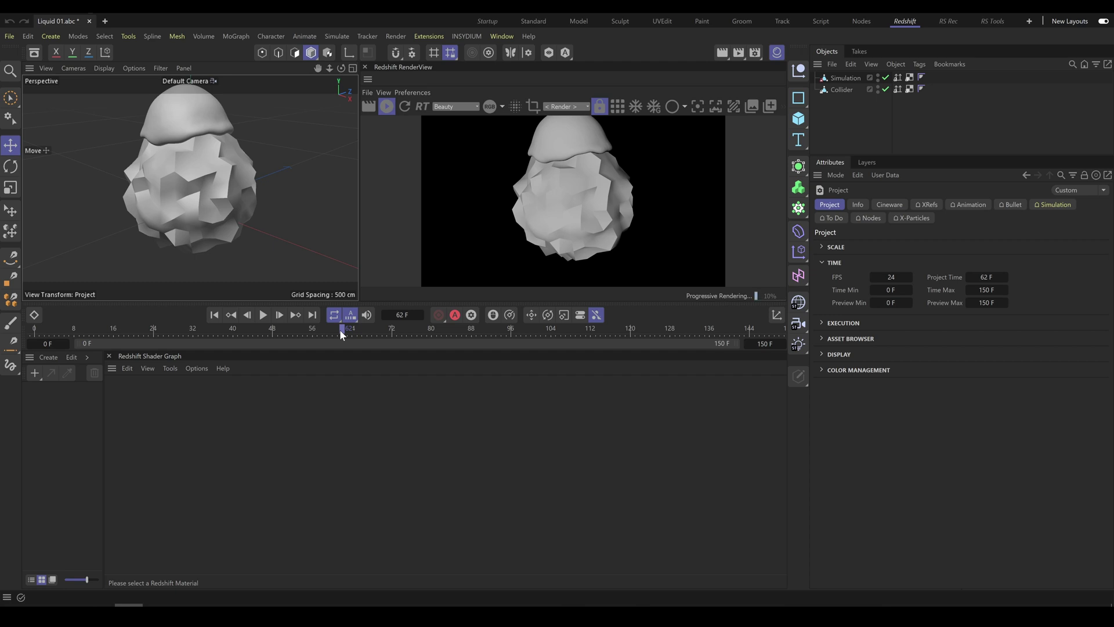
pyautogui.click(660, 329)
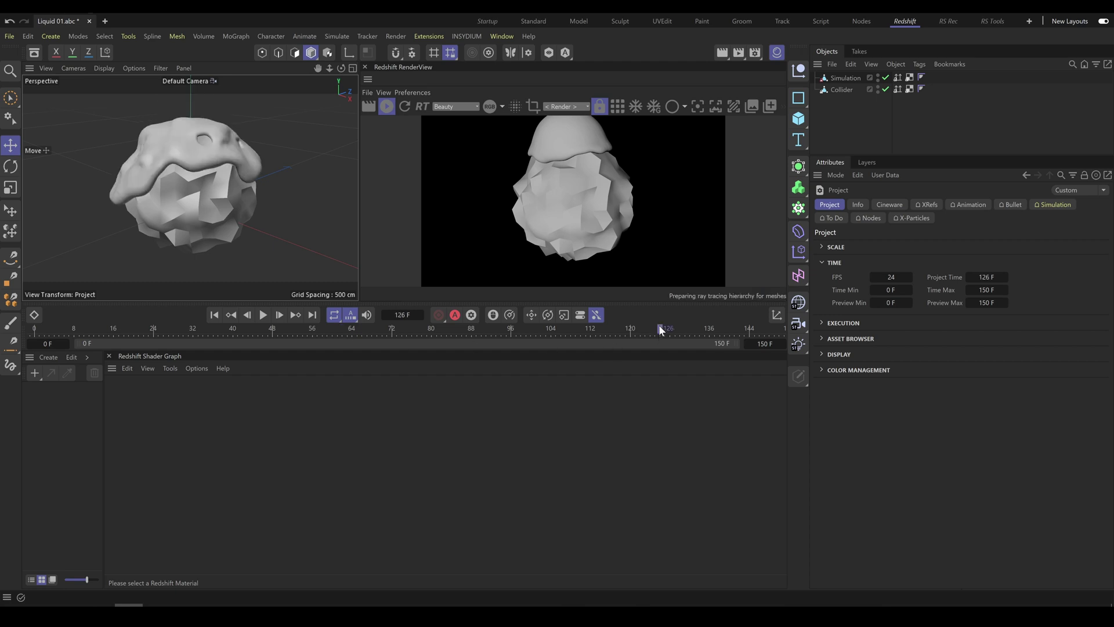
pyautogui.click(749, 329)
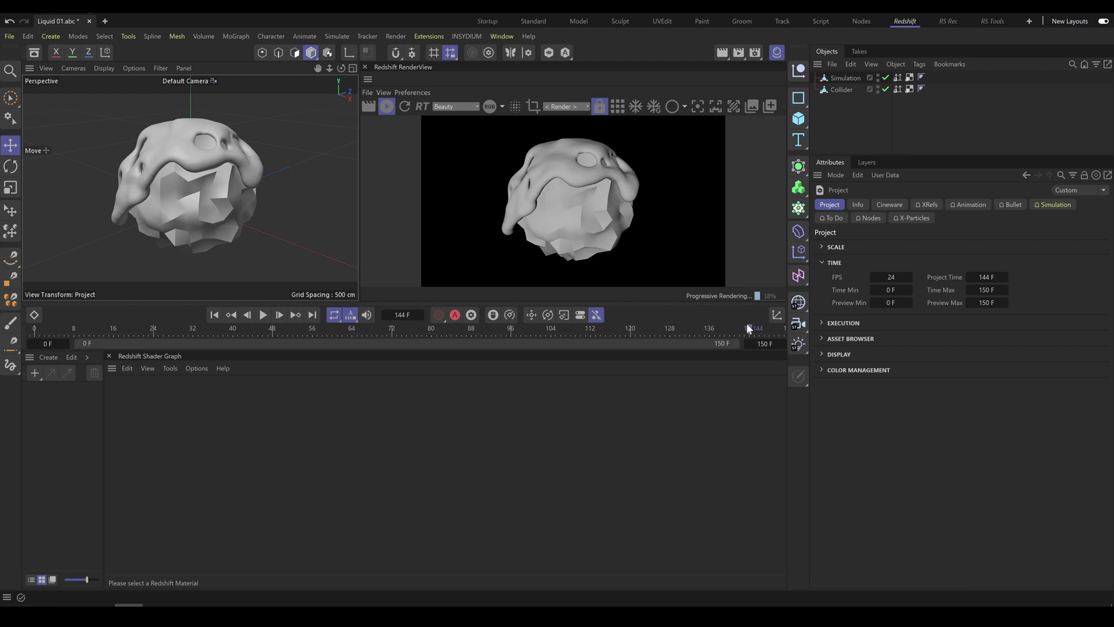
pyautogui.click(885, 89)
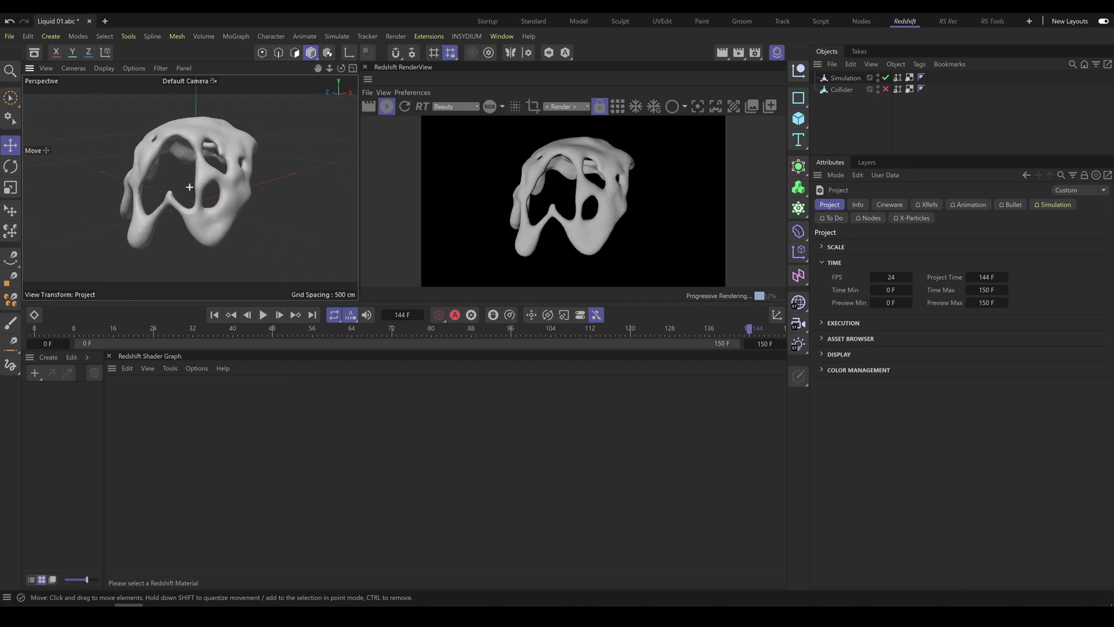
pyautogui.keyDown('alt'); pyautogui.moveTo(150, 199); pyautogui.dragTo(235, 199); pyautogui.keyUp('alt')
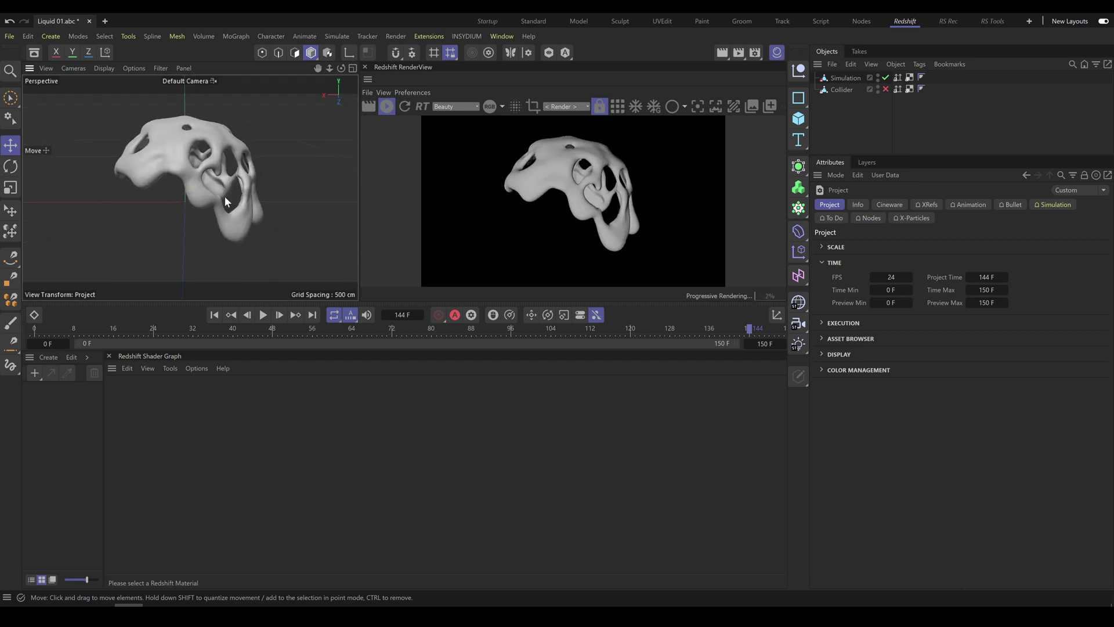
# Step: Apply the green Liquid Depth 06 material from the LFO Materials Liquids category to the Simulation object
pyautogui.click(34, 52)
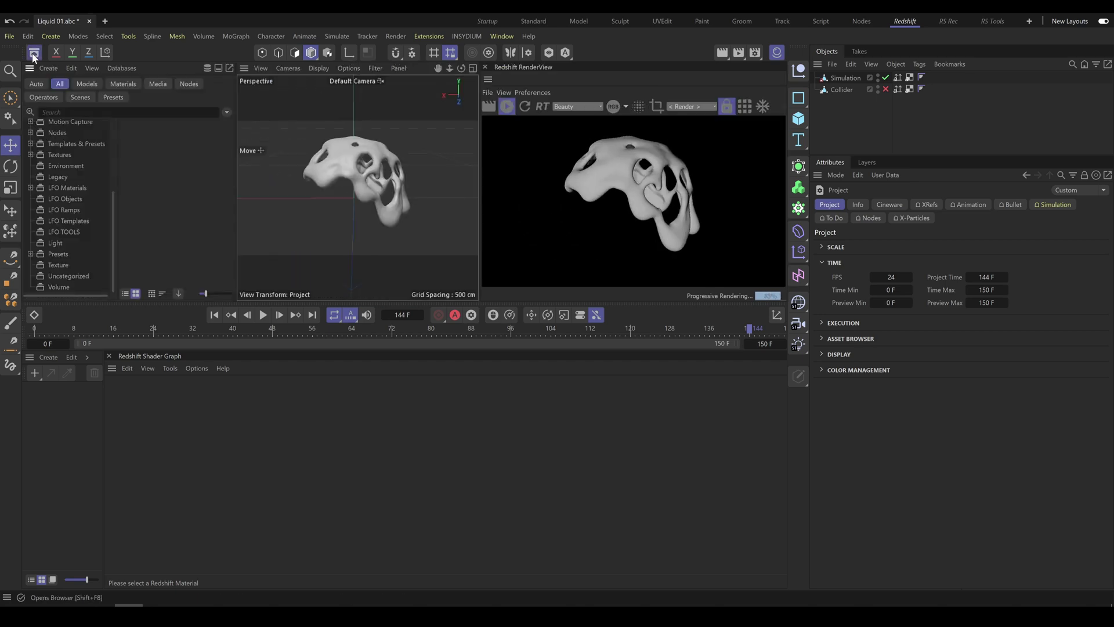
pyautogui.click(31, 188)
pyautogui.scroll(-3, 114, 180)
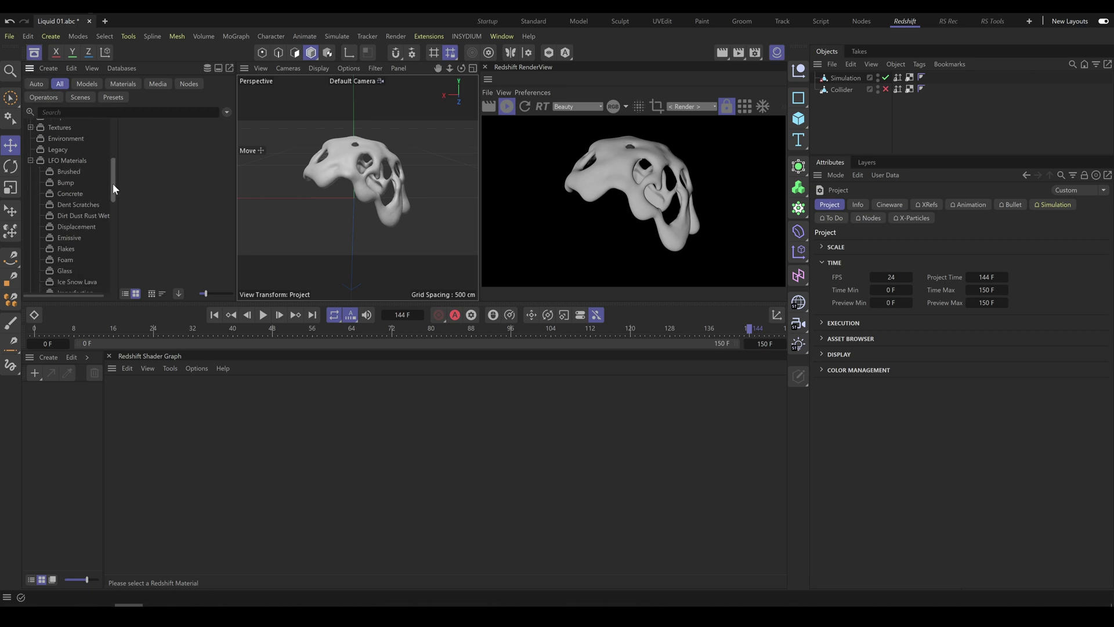
pyautogui.click(68, 269)
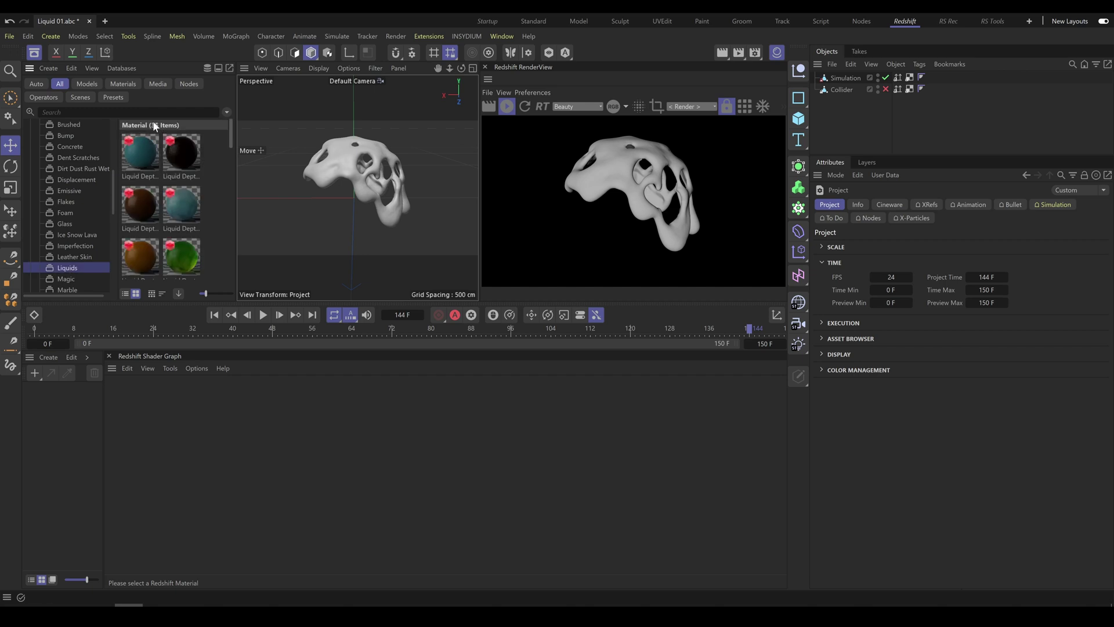
pyautogui.scroll(-2, 233, 150)
pyautogui.moveTo(234, 149)
pyautogui.mouseDown()
pyautogui.moveTo(230, 281)
pyautogui.moveTo(230, 156)
pyautogui.mouseUp()
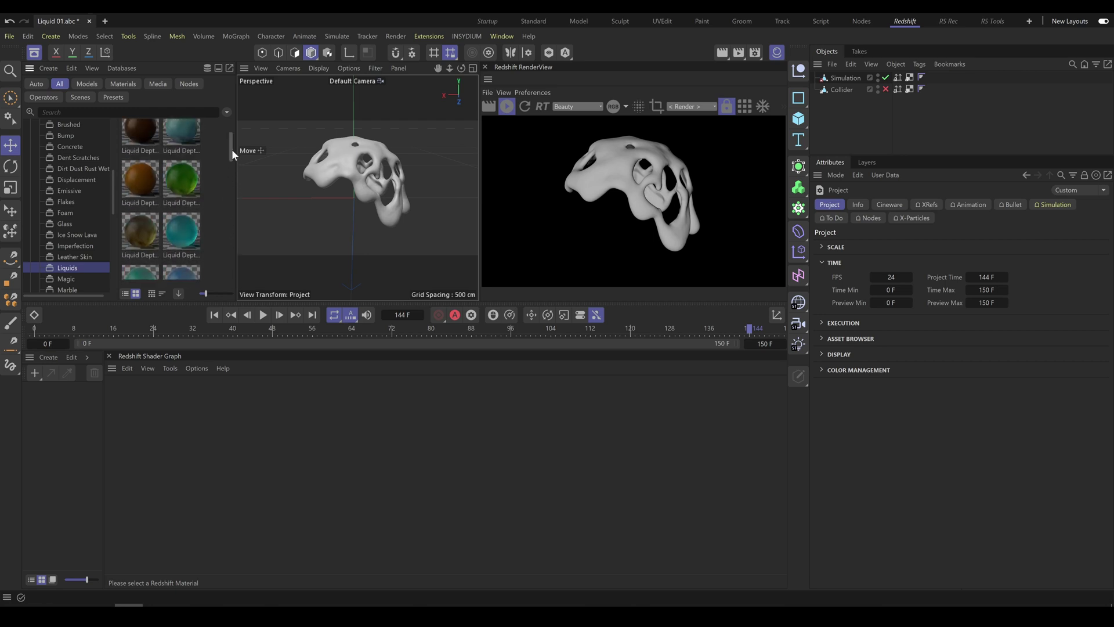
pyautogui.click(189, 200)
pyautogui.moveTo(189, 200); pyautogui.dragTo(847, 78)
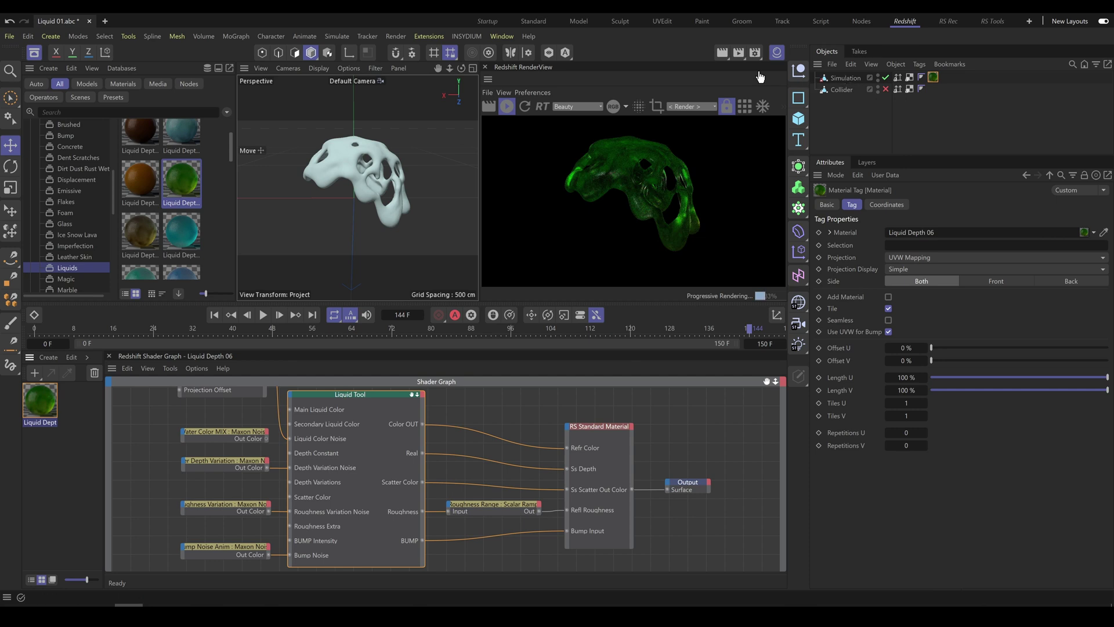
# Step: Set the renderer to Redshift in the render settings and show its advanced options
pyautogui.click(754, 52)
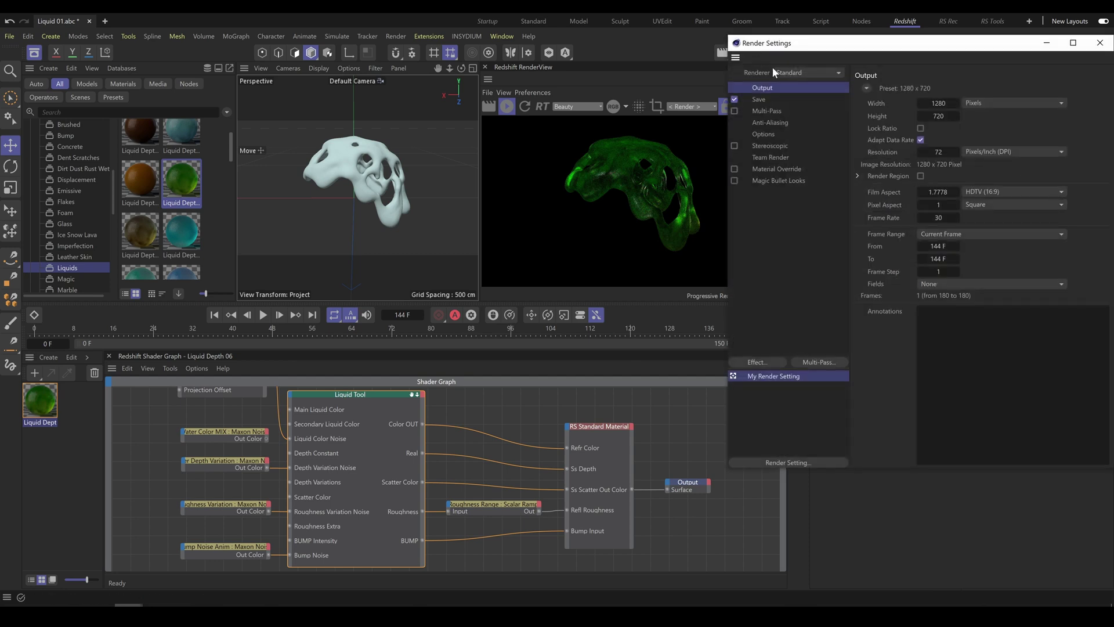
pyautogui.click(810, 71)
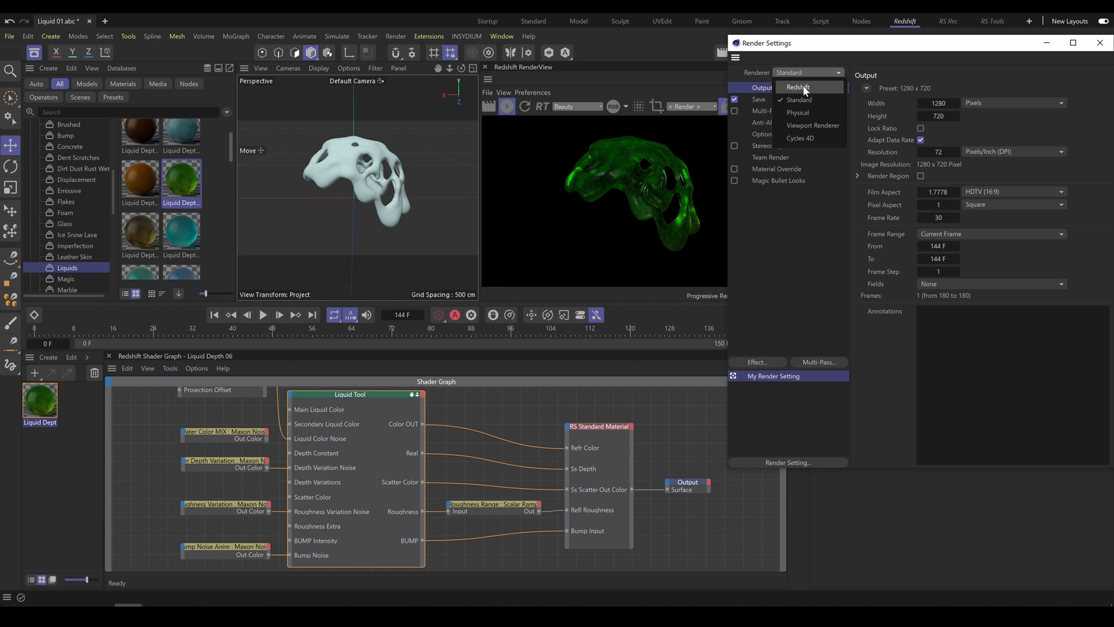
pyautogui.click(805, 87)
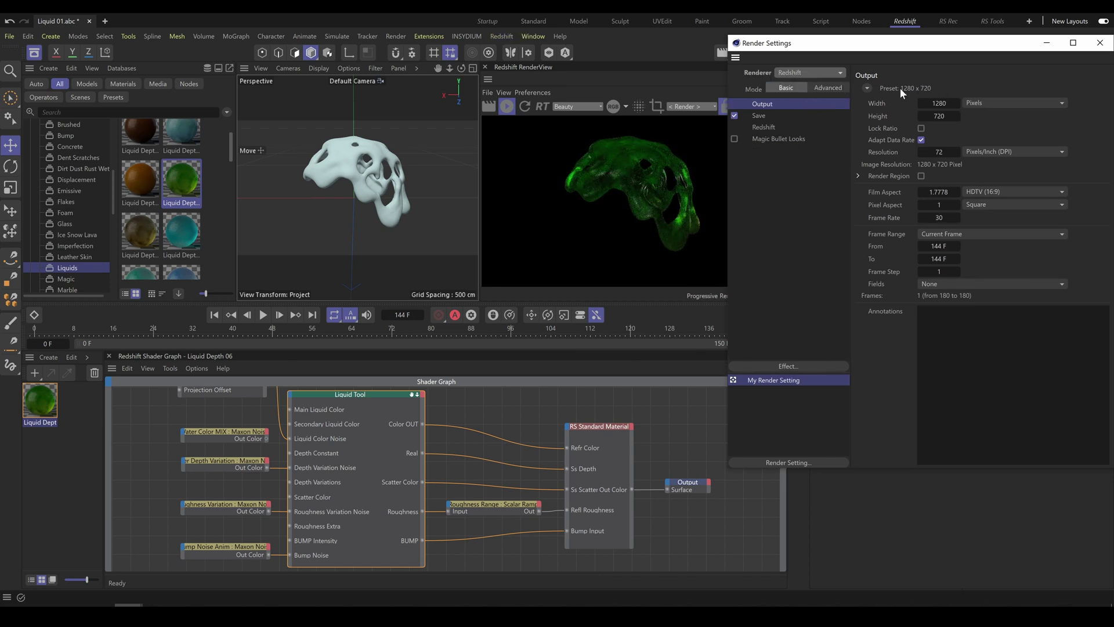
pyautogui.click(771, 131)
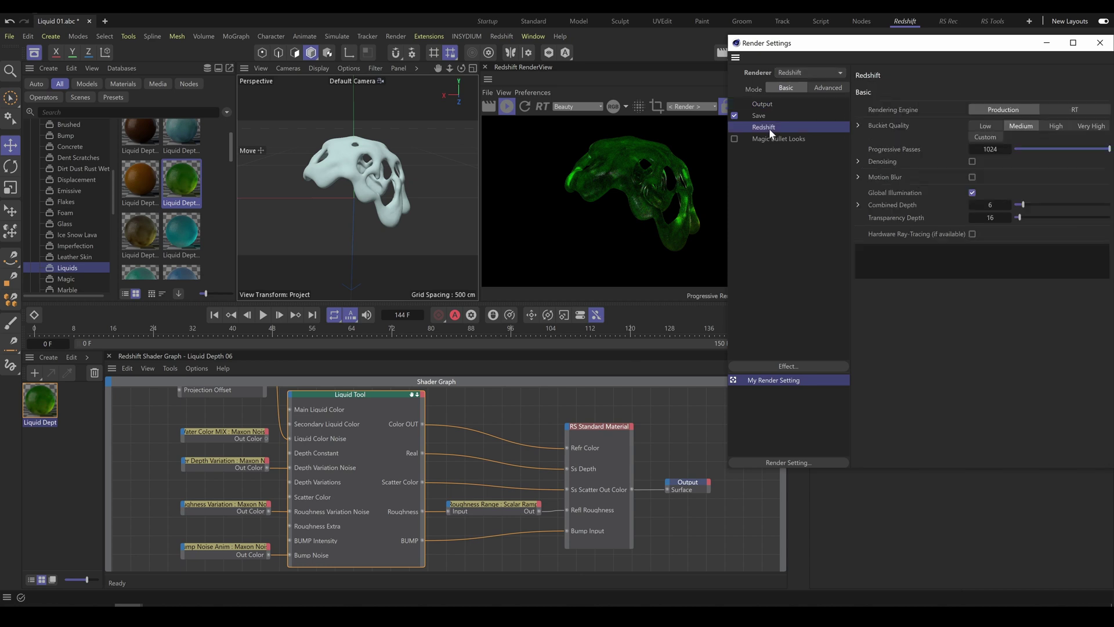
pyautogui.click(837, 85)
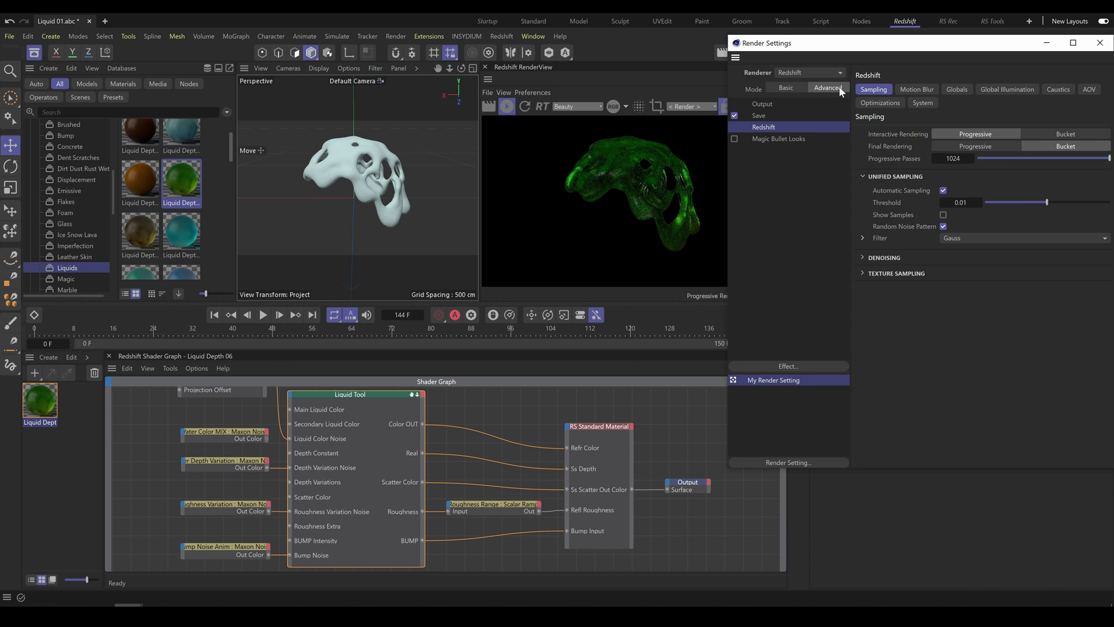
# Step: Set progressive passes to 64, turn off automatic sampling, and set minimum samples to 16 and maximum to 64
pyautogui.doubleClick(953, 158)
pyautogui.write('64')
pyautogui.press('Return')
pyautogui.click(943, 190)
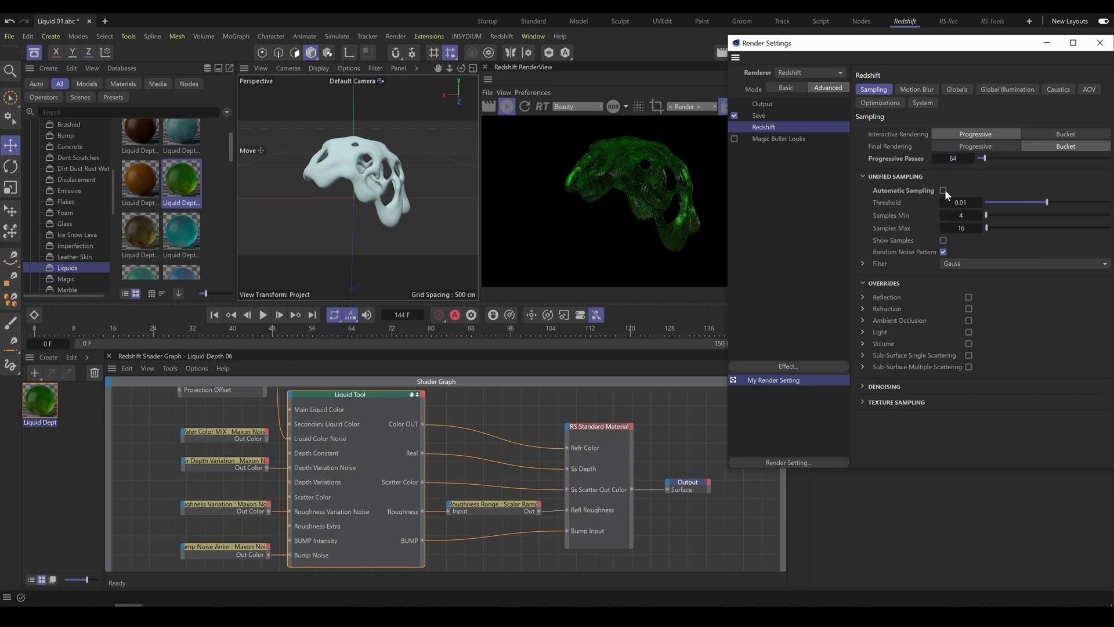
pyautogui.doubleClick(964, 216)
pyautogui.write('16')
pyautogui.doubleClick(963, 228)
pyautogui.write('64')
pyautogui.press('Return')
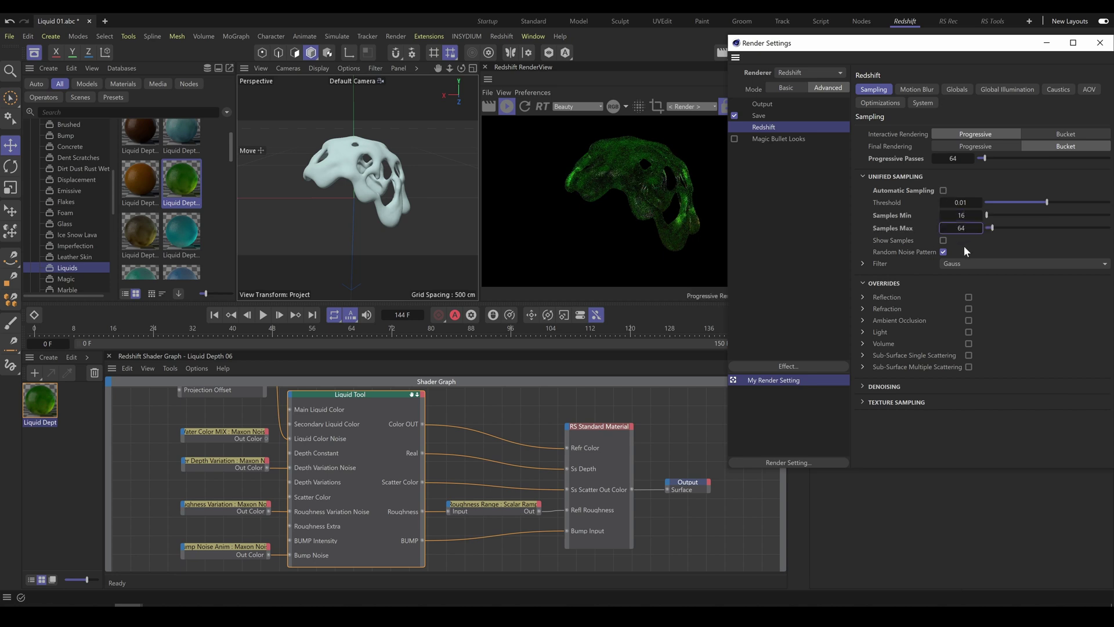
# Step: Enable denoising and hardware ray tracing for the Redshift renderer
pyautogui.click(868, 388)
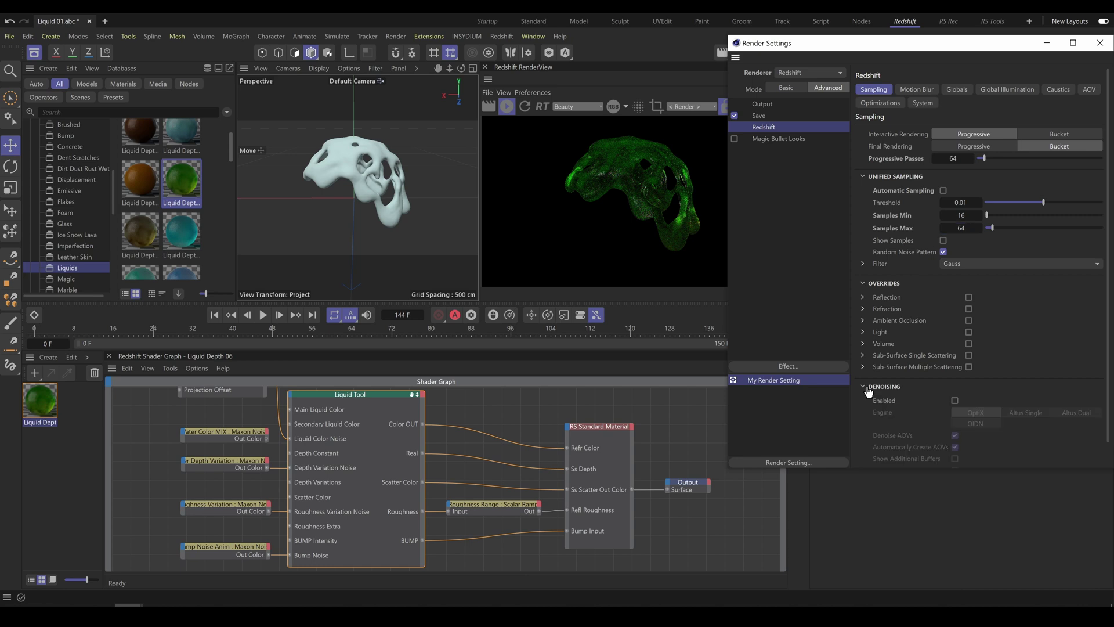
pyautogui.click(954, 400)
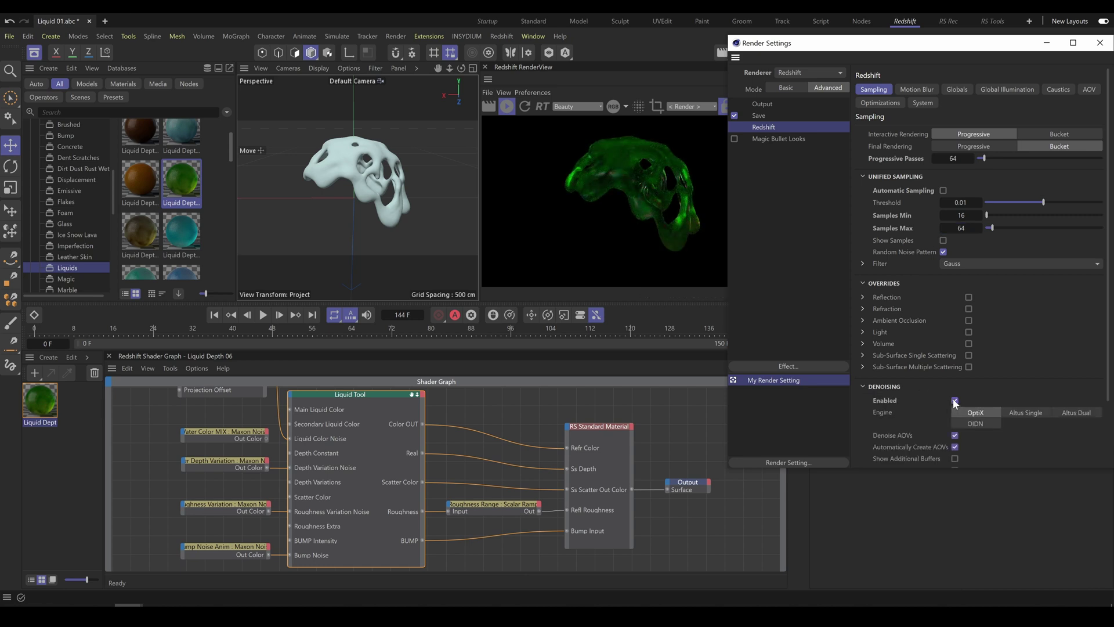
pyautogui.click(958, 90)
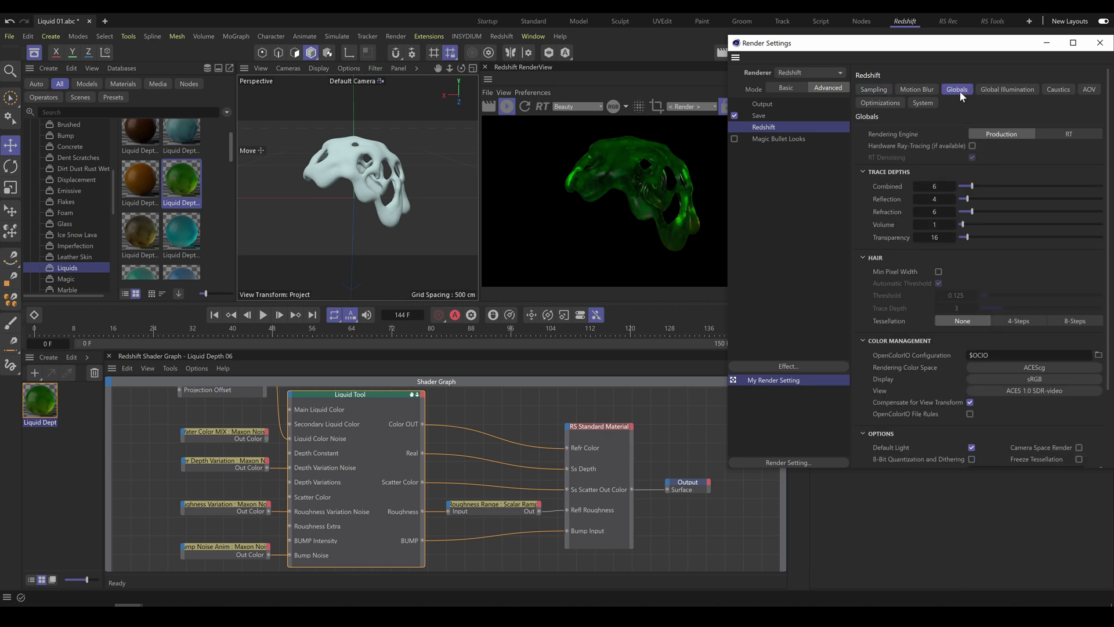
pyautogui.click(972, 146)
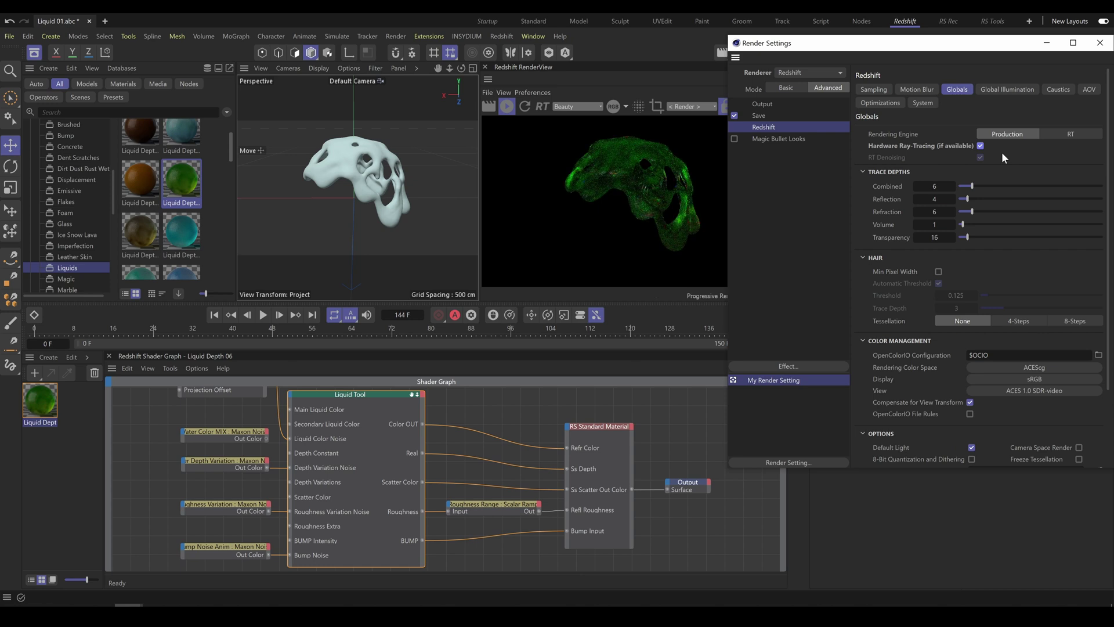
# Step: Set the secondary global illumination engine to Brute Force with 512 rays and close the render settings
pyautogui.click(1001, 89)
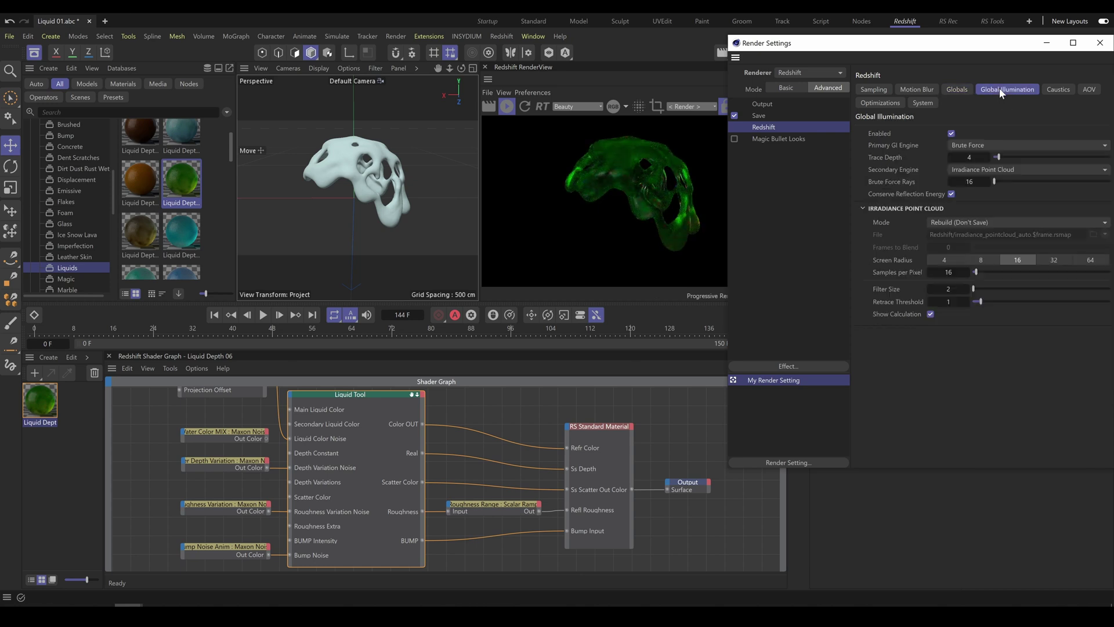
pyautogui.click(966, 169)
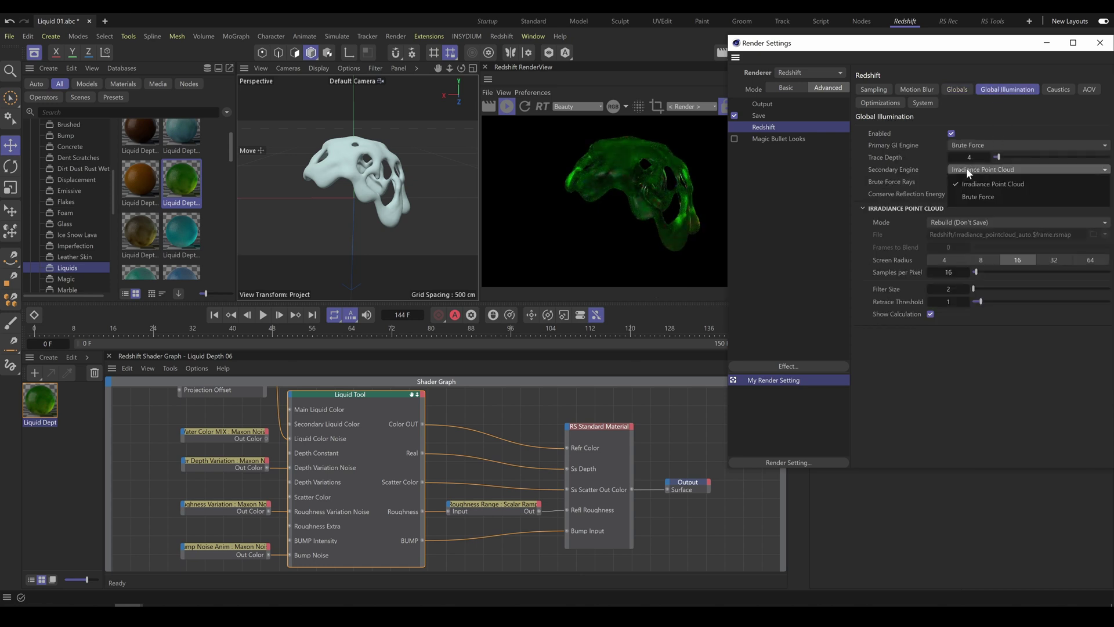
pyautogui.click(967, 200)
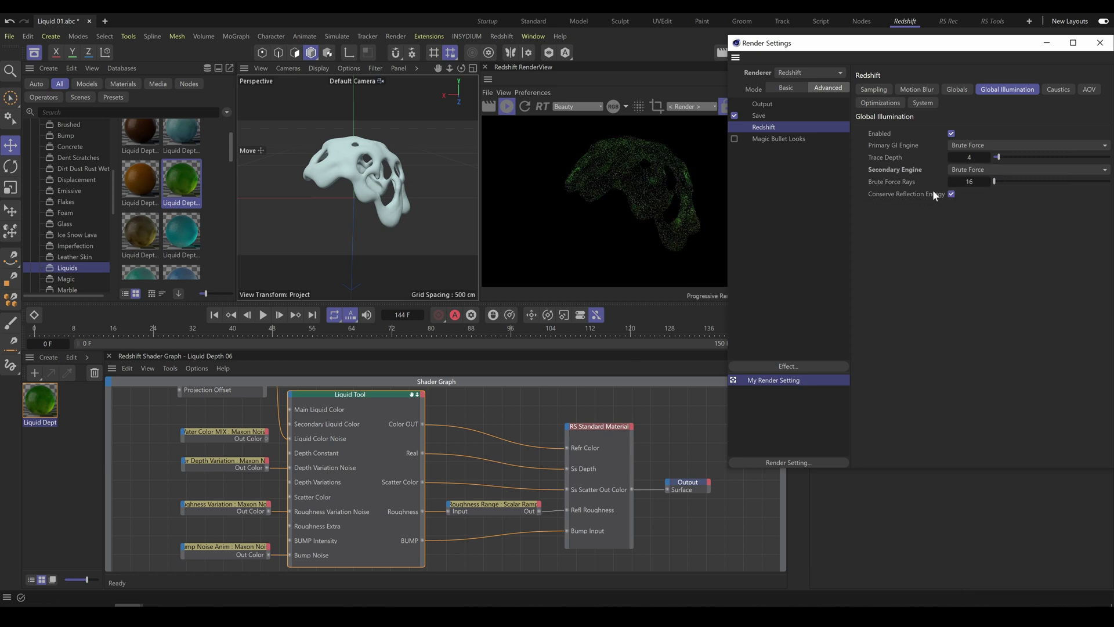
pyautogui.doubleClick(970, 181)
pyautogui.write('512')
pyautogui.press('Return')
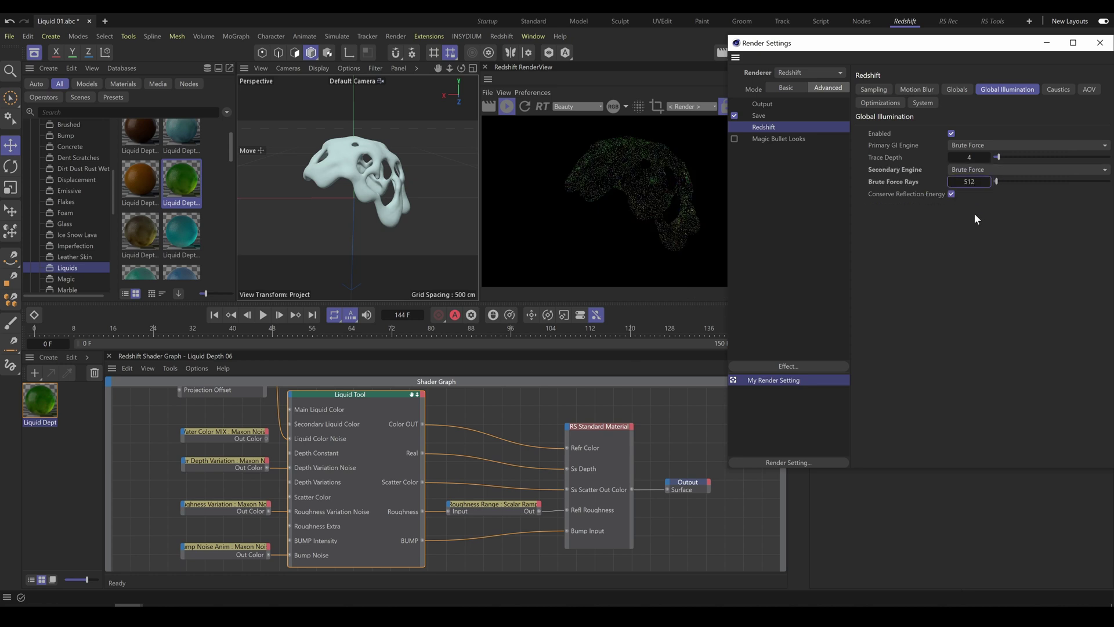
pyautogui.click(1099, 46)
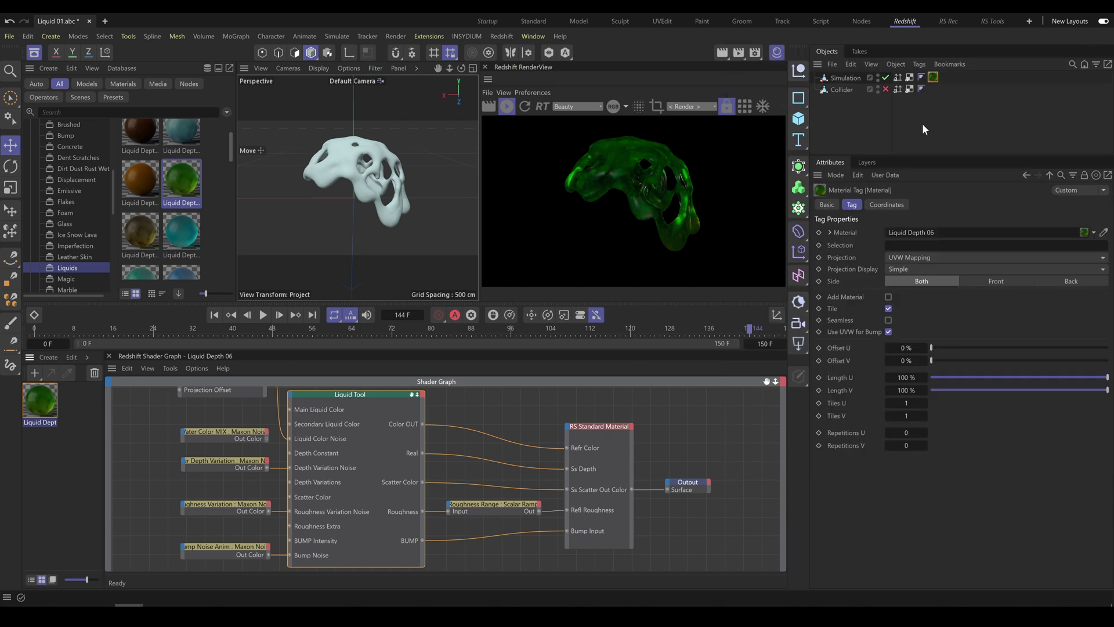
# Step: Add a Redshift dome light to the scene and turn off its background
pyautogui.click(502, 36)
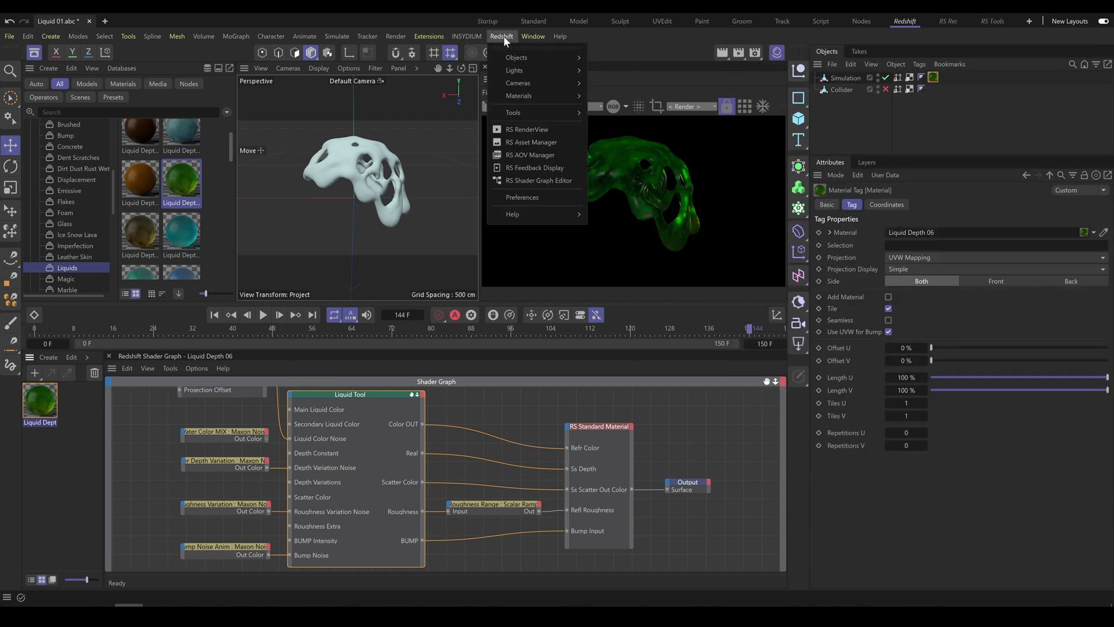
pyautogui.moveTo(513, 69)
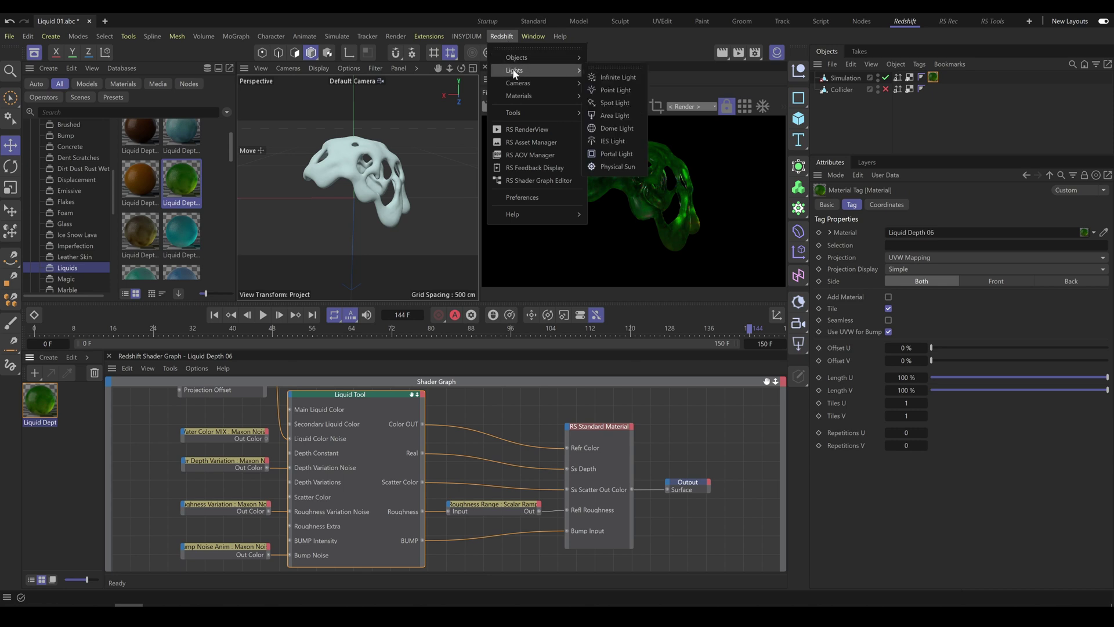
pyautogui.click(615, 129)
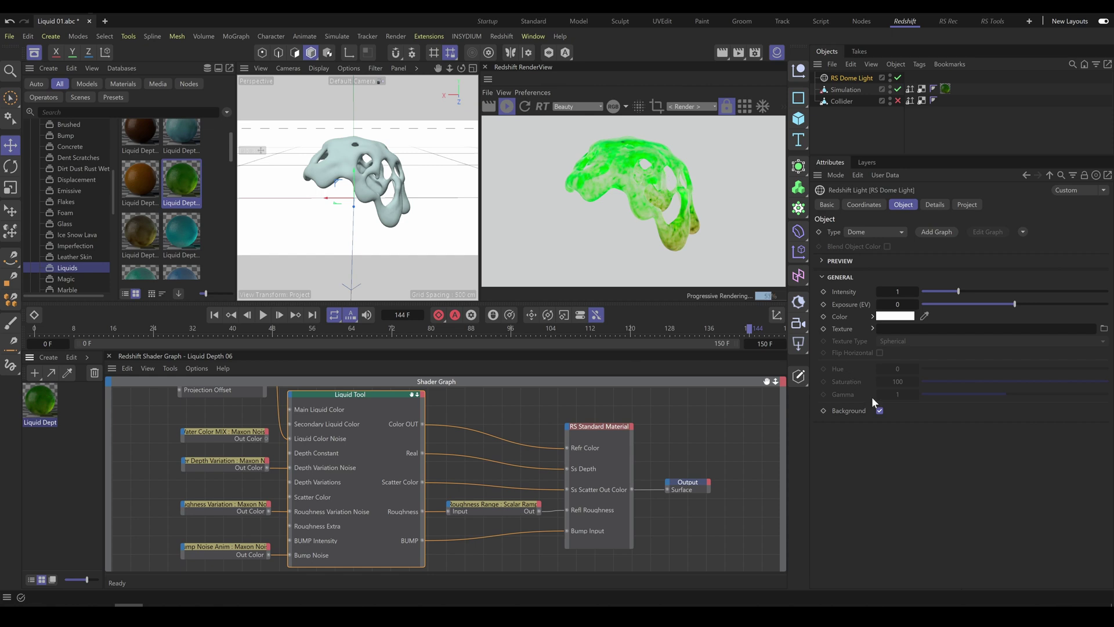
pyautogui.click(879, 411)
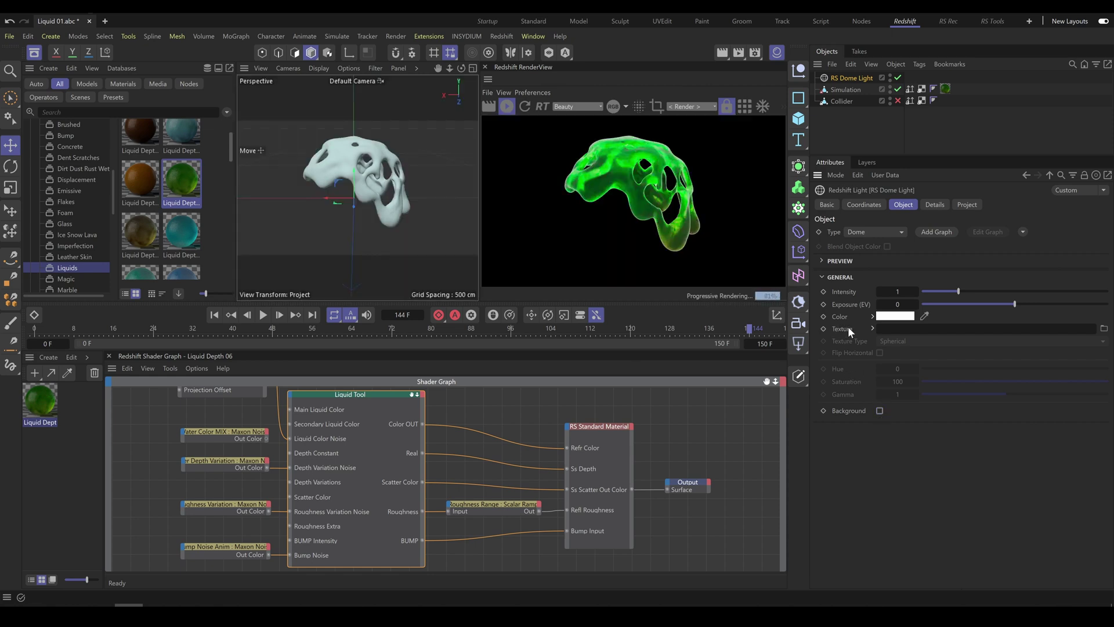
# Step: Search the asset library for "hdri" and apply the Concrete Blocks image as the dome light's texture
pyautogui.click(129, 112)
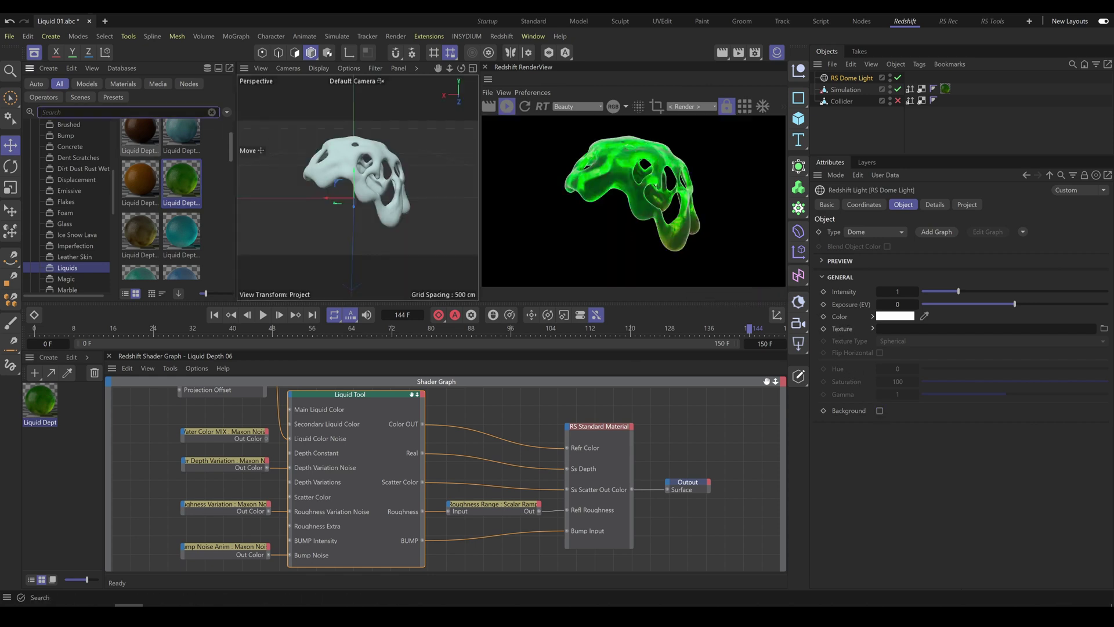
pyautogui.write('hdri')
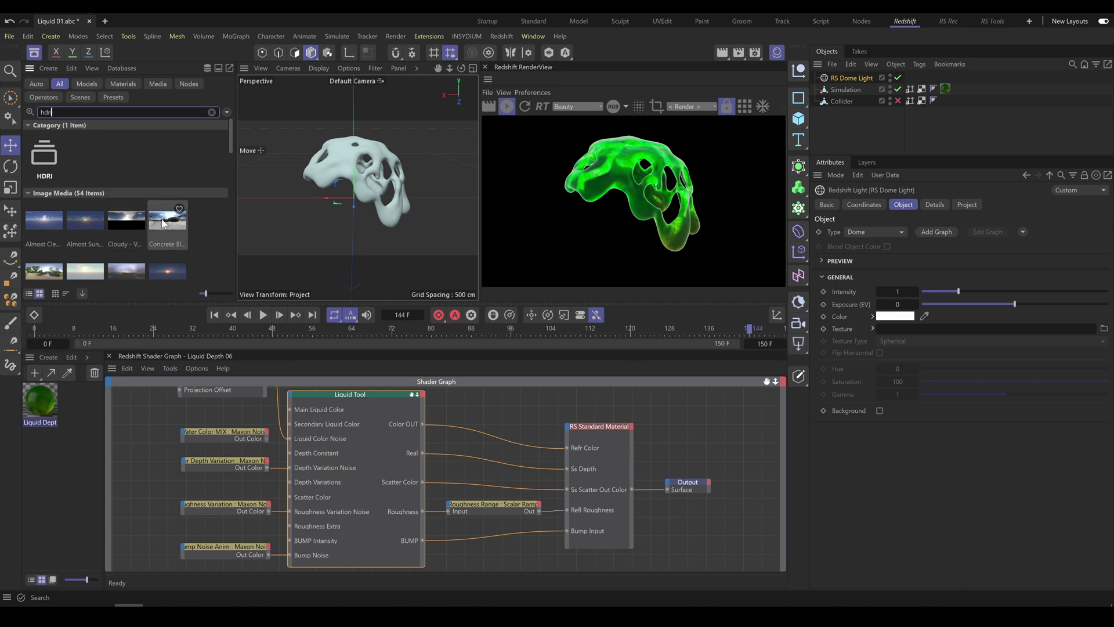
pyautogui.moveTo(166, 223); pyautogui.dragTo(932, 334)
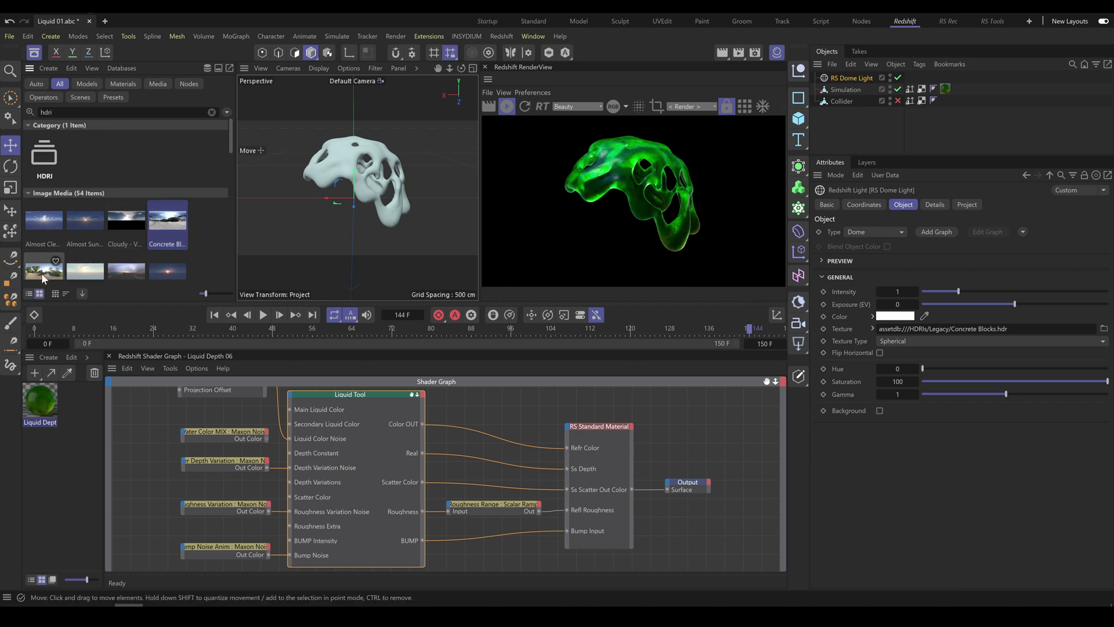
# Step: Replace the dome light's texture with Default HDR.hdr and set its exposure to about 0.373
pyautogui.moveTo(44, 270); pyautogui.dragTo(956, 329)
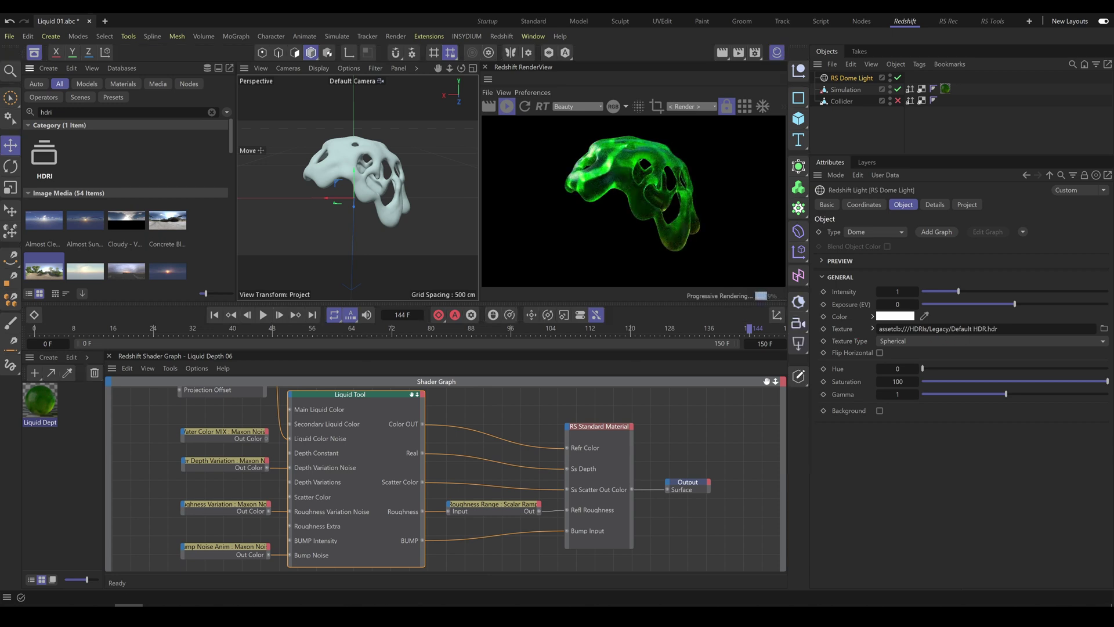
pyautogui.moveTo(1017, 303); pyautogui.dragTo(1020, 304)
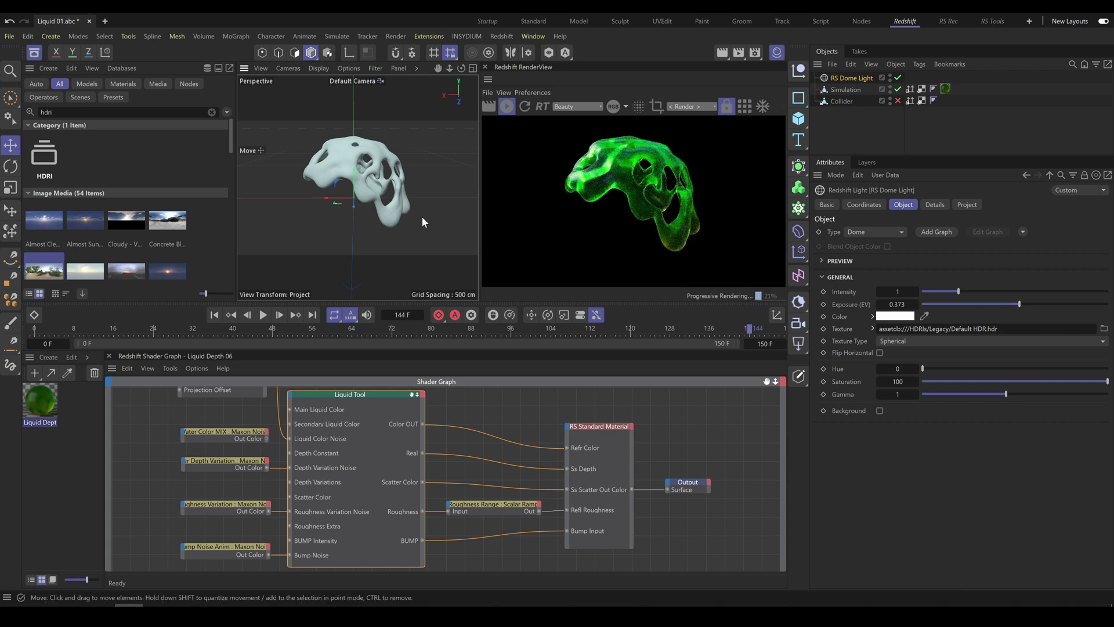
# Step: Show only the Liquid Tool node's parameters and lower its BUMP Intensity to 0.001
pyautogui.keyDown('alt'); pyautogui.moveTo(421, 216); pyautogui.dragTo(319, 208); pyautogui.keyUp('alt')
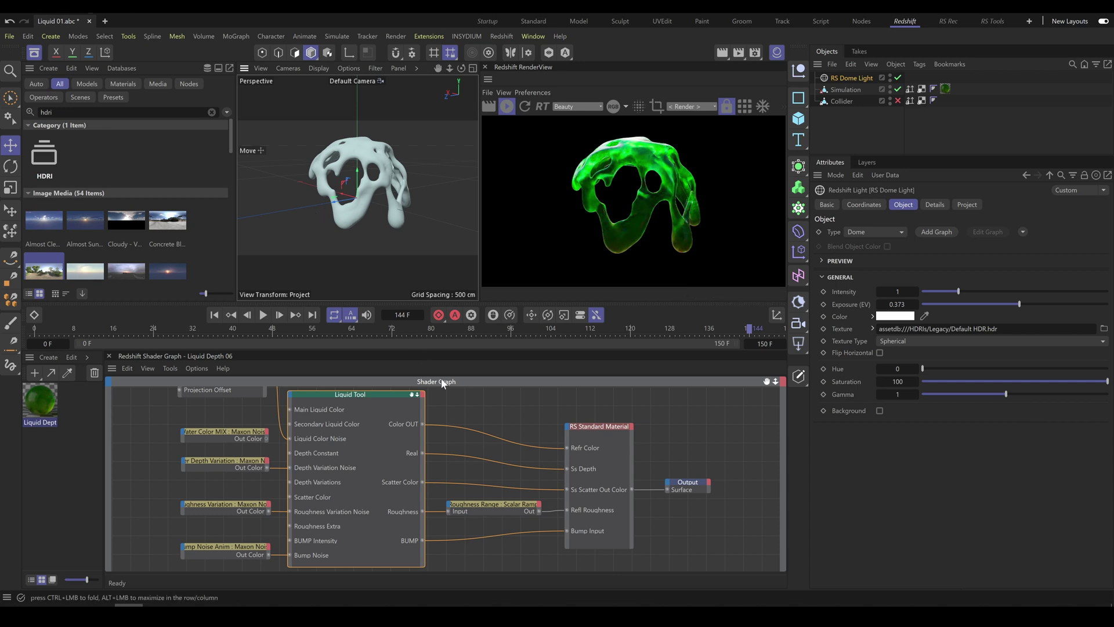
pyautogui.click(387, 396)
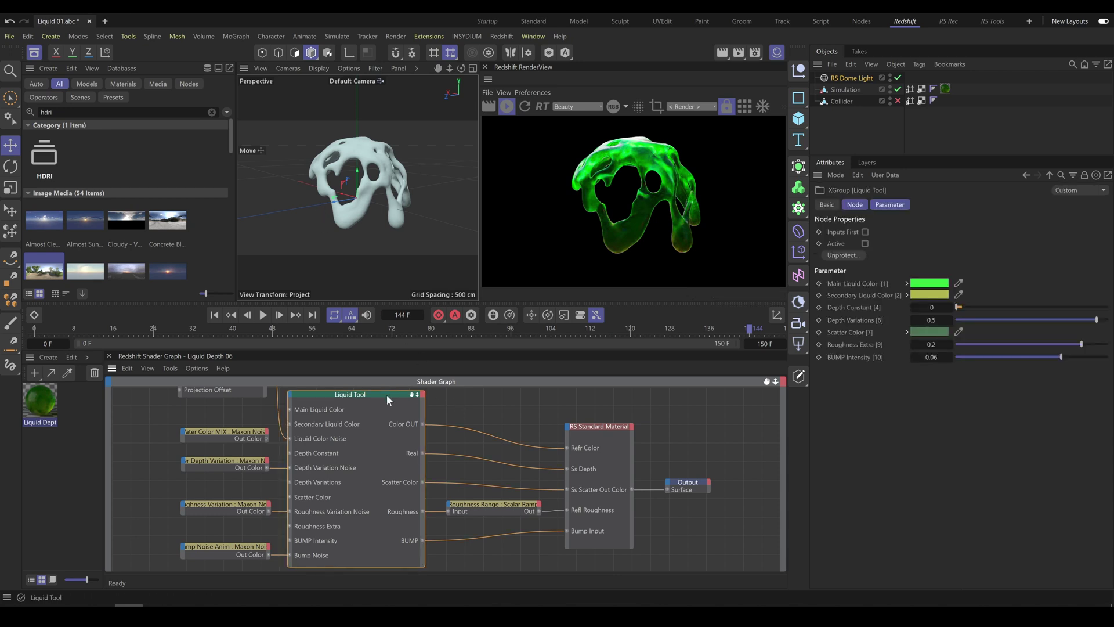
pyautogui.click(892, 206)
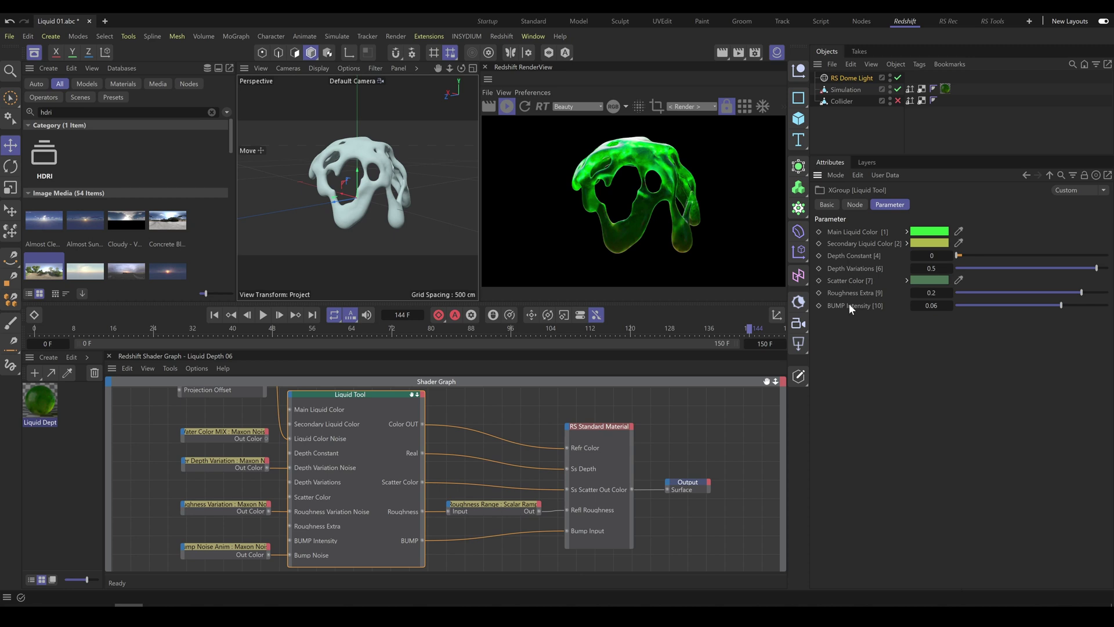
pyautogui.moveTo(1054, 305); pyautogui.dragTo(938, 308)
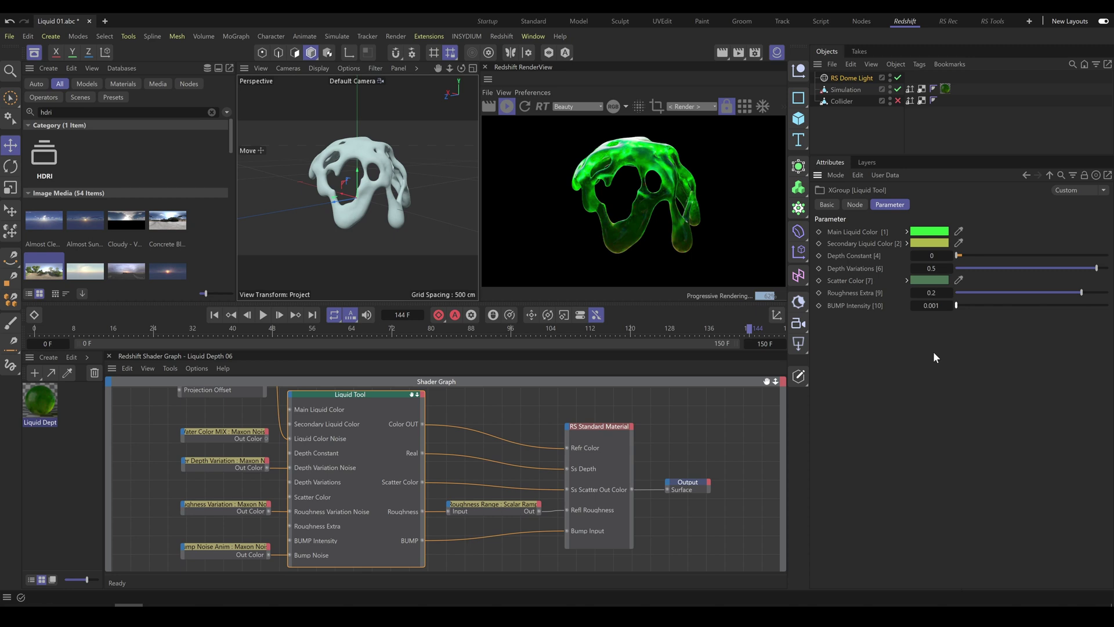
# Step: Test high and near-zero depth values on the Liquid Tool, ending with Depth Constant 0 and Depth Variations about 0.219
pyautogui.moveTo(987, 254); pyautogui.dragTo(1059, 255)
pyautogui.click(1100, 256)
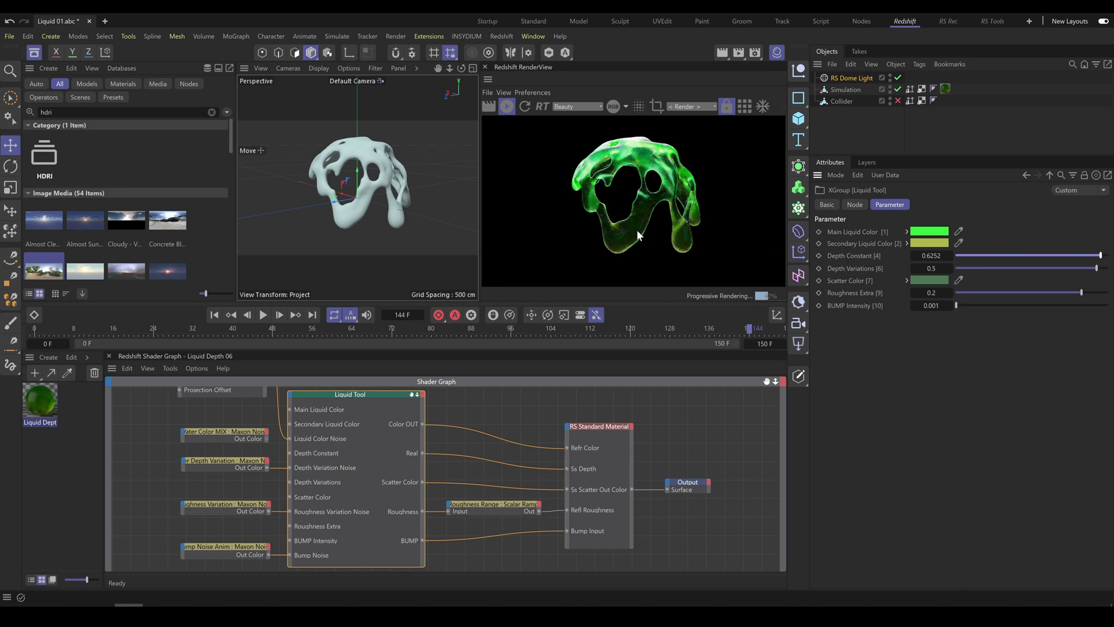
pyautogui.moveTo(1016, 255); pyautogui.dragTo(939, 266)
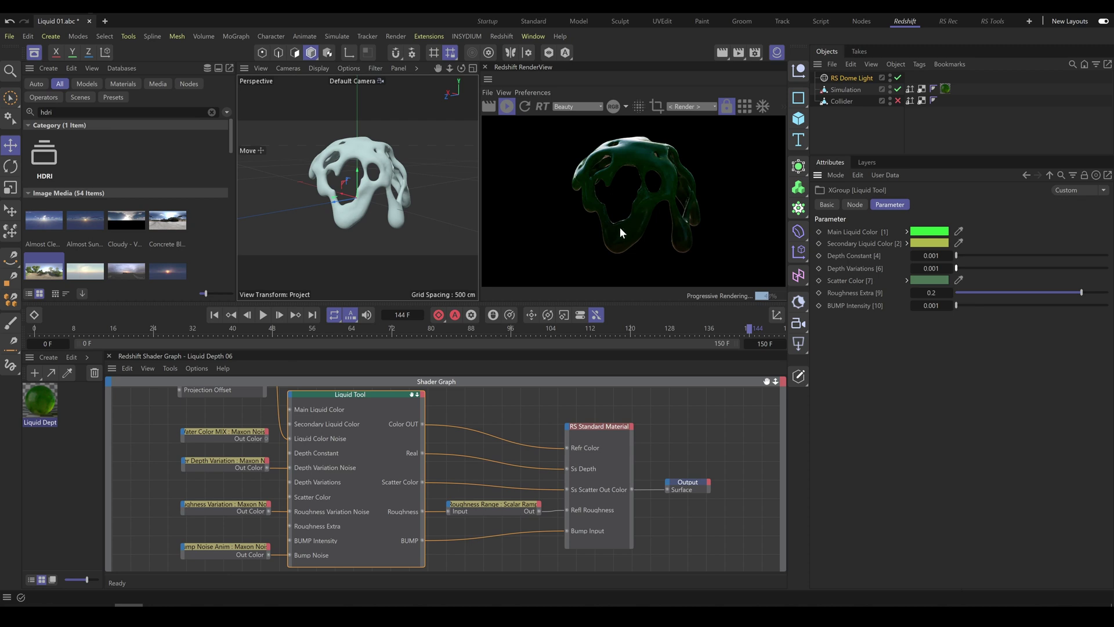
pyautogui.moveTo(997, 256); pyautogui.dragTo(1086, 269)
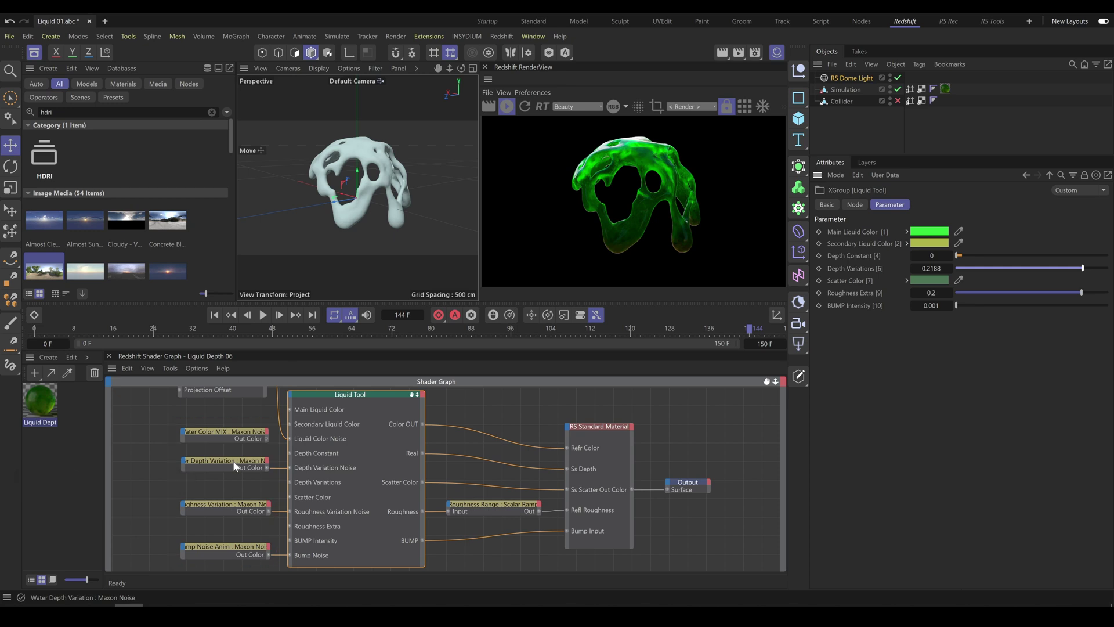
# Step: Preview the Water Depth Variation noise alone and set its Overall Scale to about 5.15
pyautogui.click(235, 466)
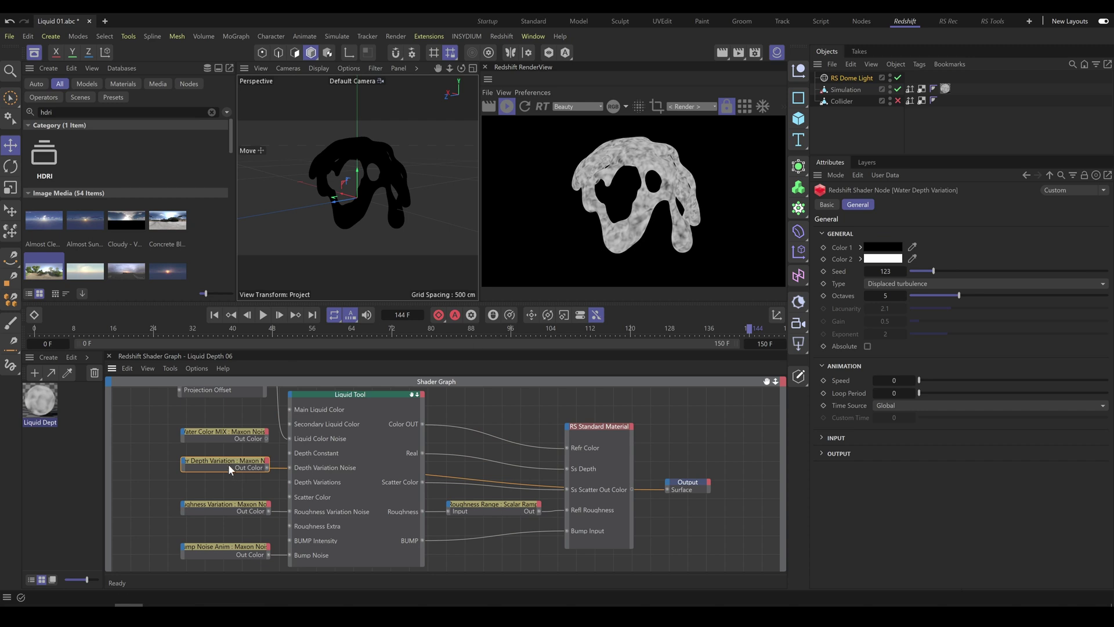
pyautogui.click(822, 439)
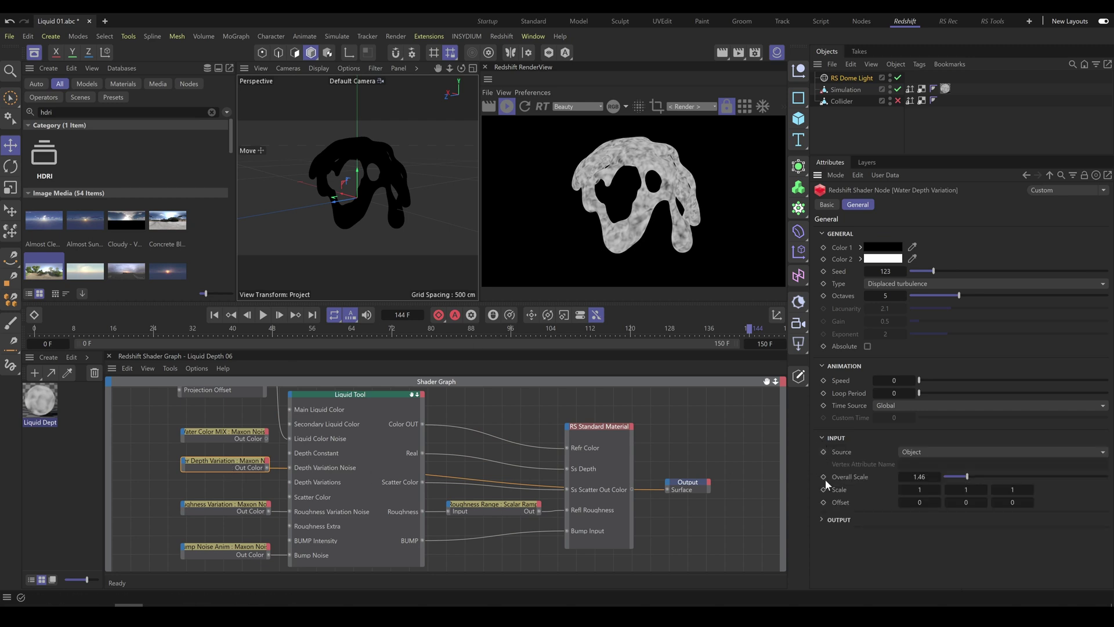
pyautogui.click(822, 521)
pyautogui.moveTo(967, 476); pyautogui.dragTo(1024, 476)
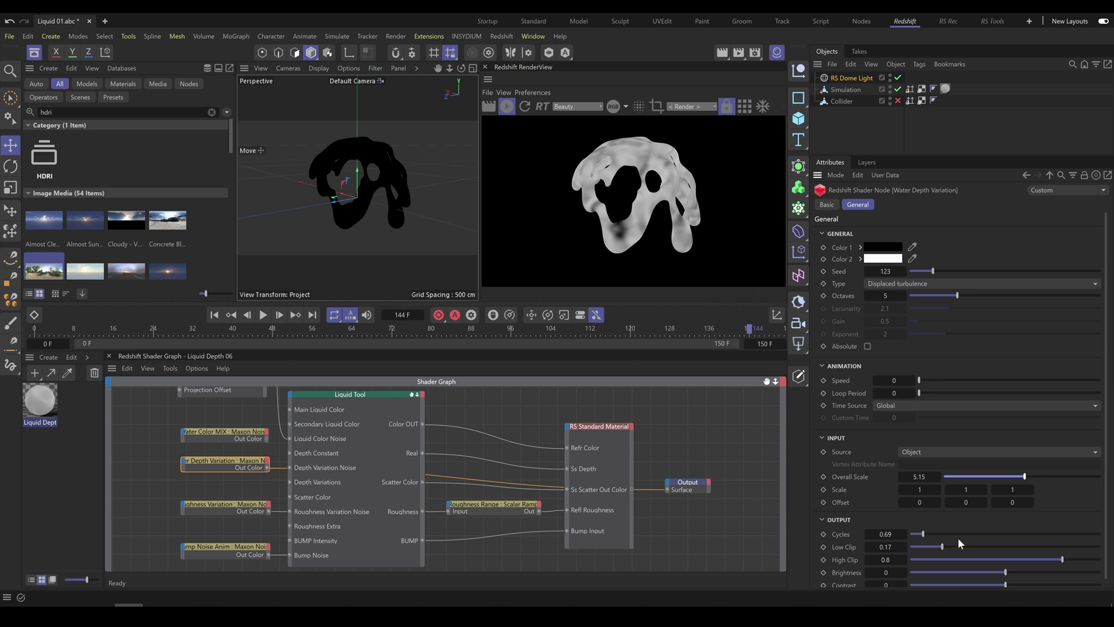
# Step: Set the Water Depth Variation noise's Cycles to about 0.65, Low Clip to 0.372 and High Clip to 0.749
pyautogui.click(943, 534)
pyautogui.moveTo(942, 534); pyautogui.dragTo(982, 548)
pyautogui.moveTo(1062, 560)
pyautogui.mouseDown()
pyautogui.moveTo(1083, 564)
pyautogui.moveTo(1056, 566)
pyautogui.mouseUp()
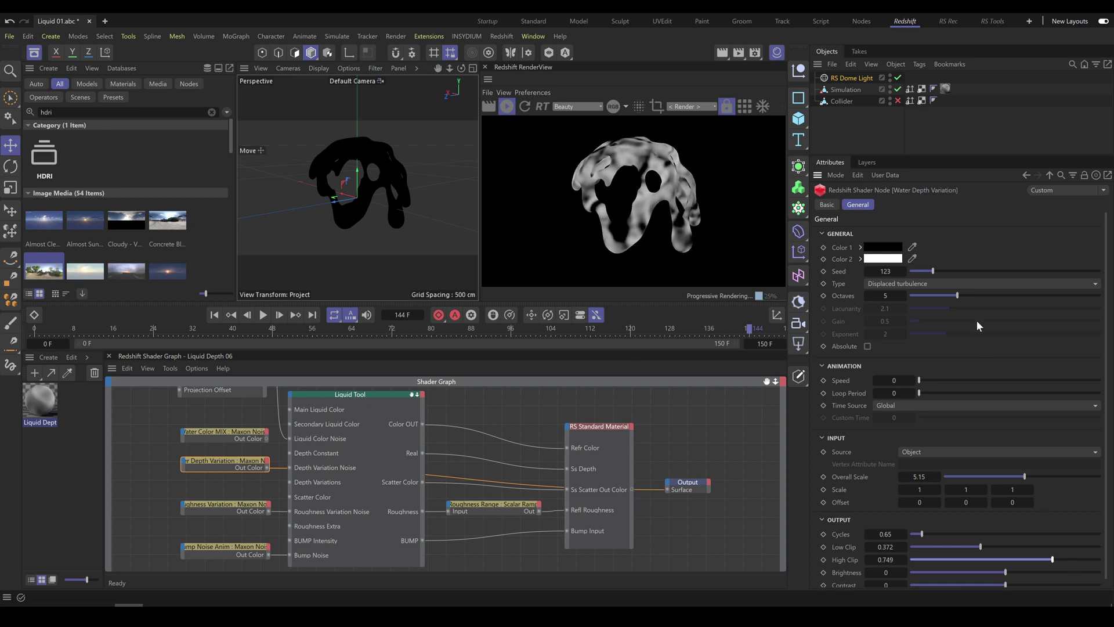
# Step: Try FBM and Blistered turbulence for the depth noise, return to Displaced turbulence, and set its Y scale to 2
pyautogui.click(932, 283)
pyautogui.click(925, 274)
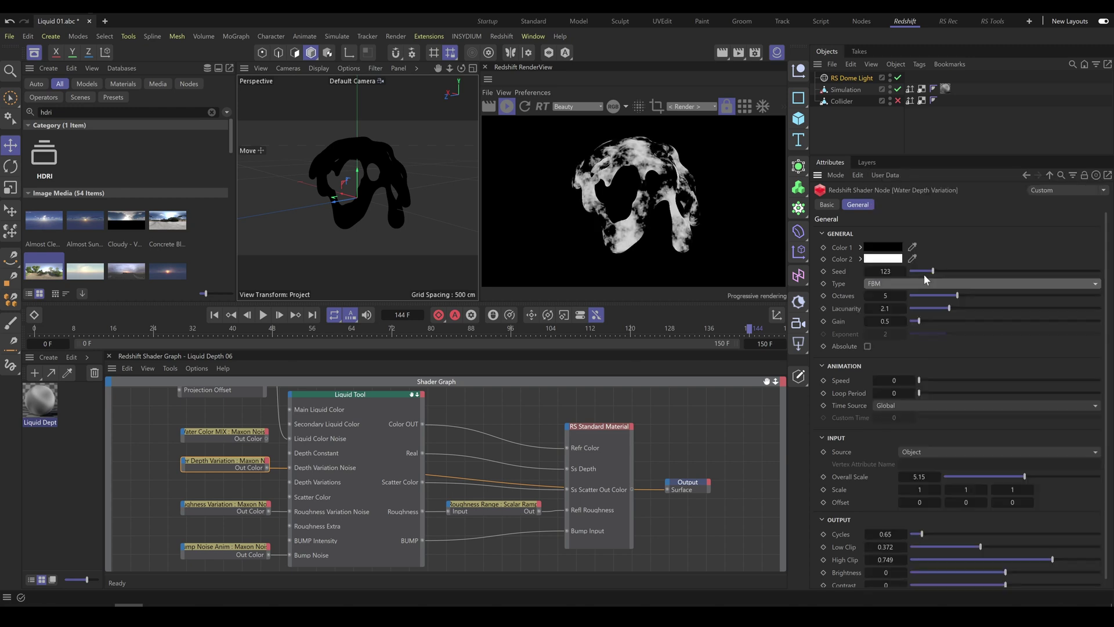
pyautogui.click(939, 284)
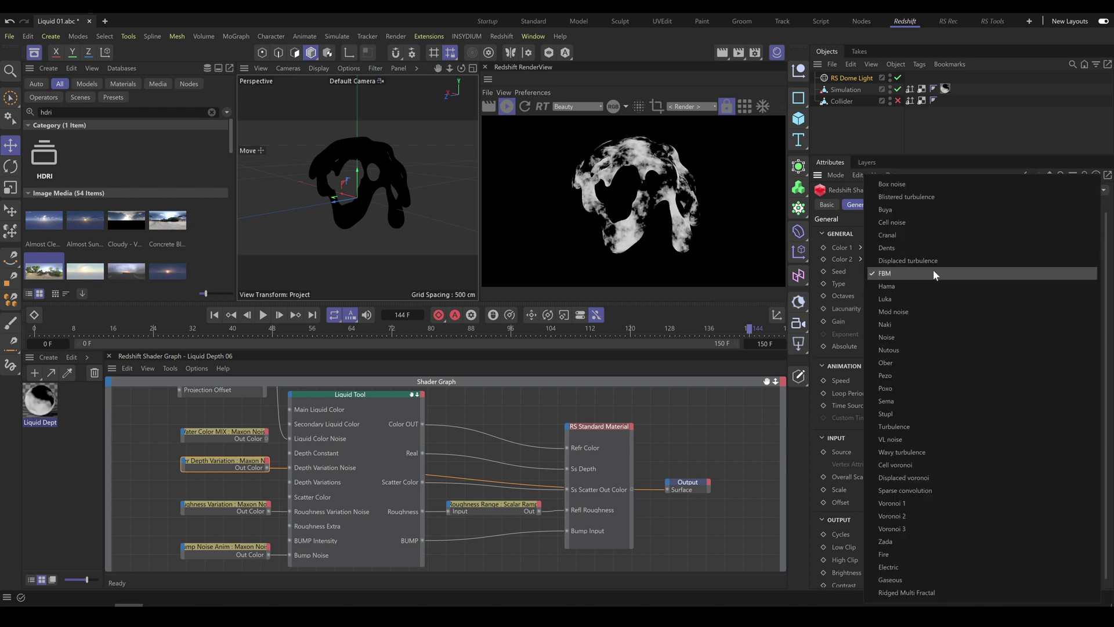
pyautogui.click(920, 197)
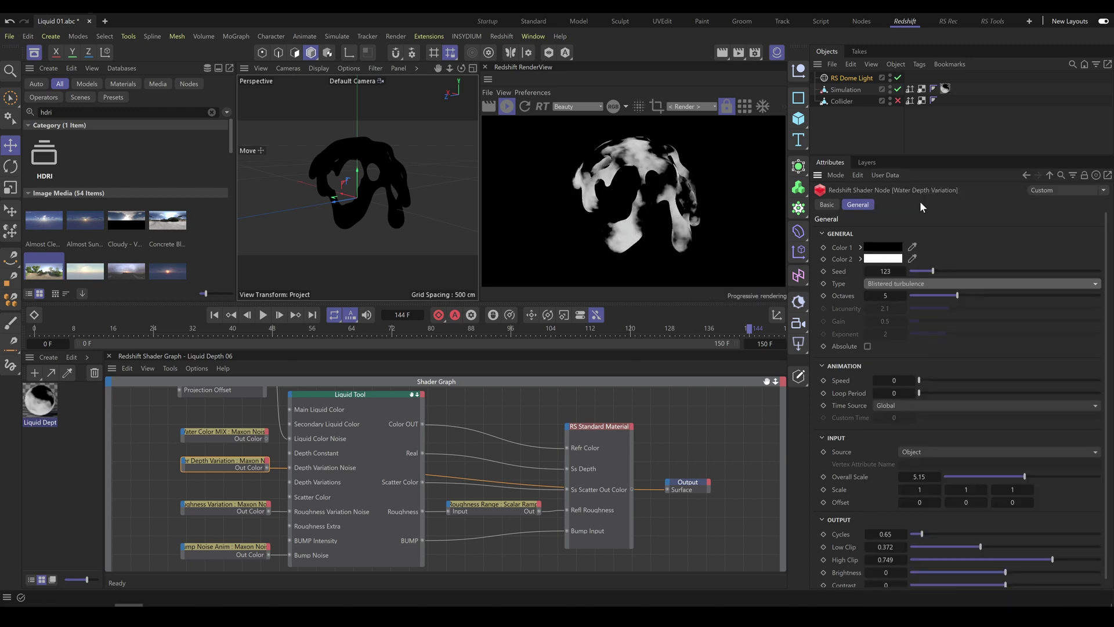
pyautogui.click(894, 282)
pyautogui.click(907, 260)
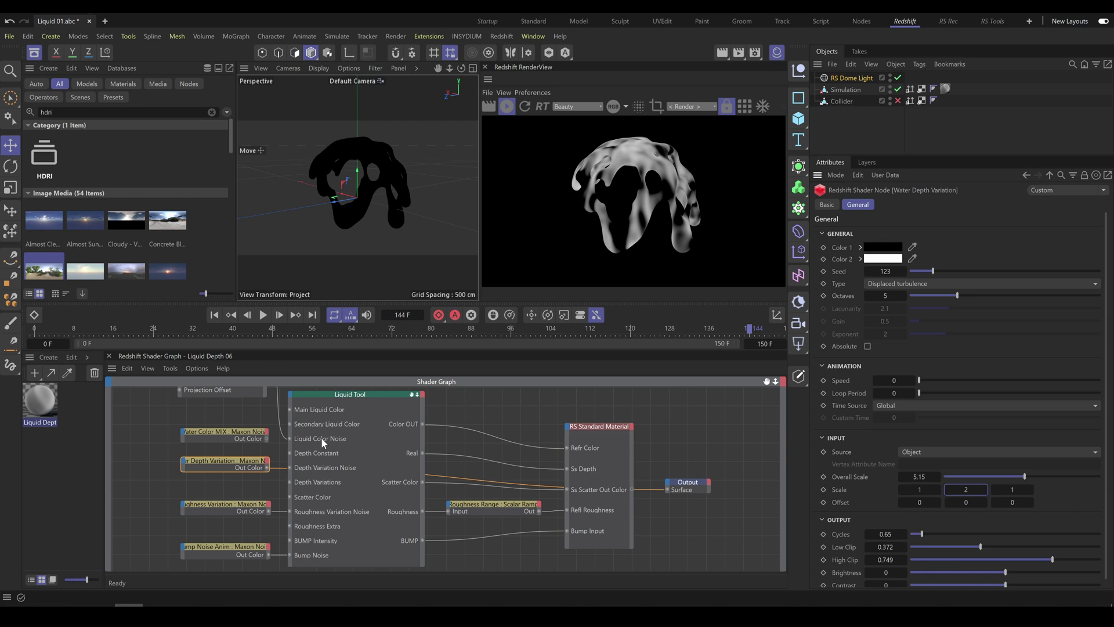
# Step: Preview the Water Color MIX noise alone, set its Overall Scale to about 4.41, and deselect the node
pyautogui.click(231, 431)
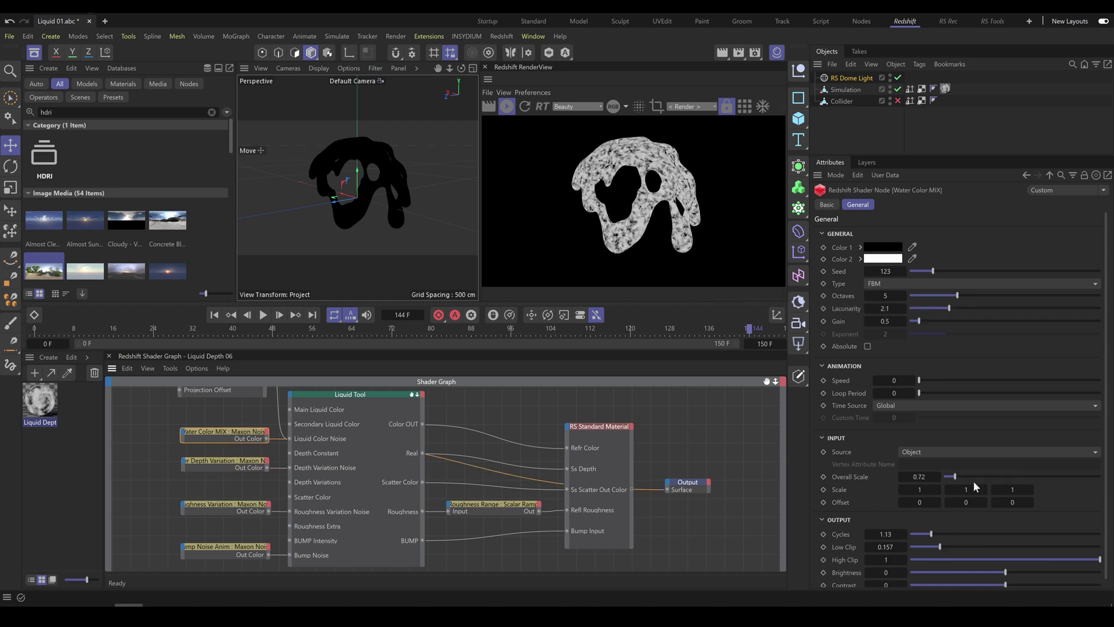
pyautogui.moveTo(955, 476); pyautogui.dragTo(1014, 476)
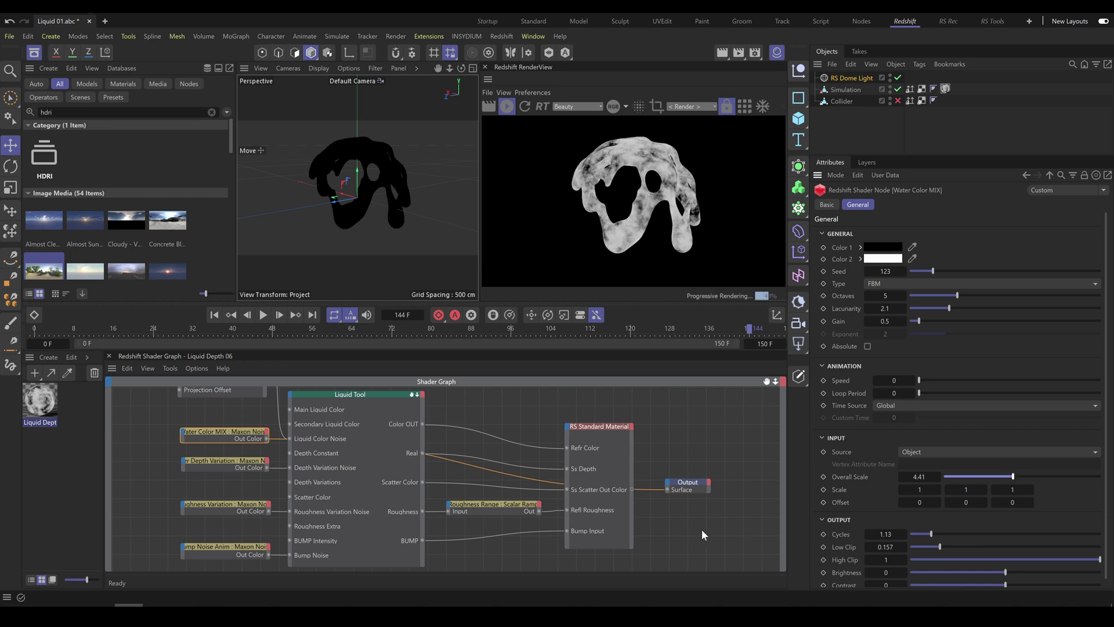
pyautogui.click(704, 557)
# Step: Preview the Projected Selection node alone and set Range Remap and Clamp to 0.001 and Intensity to about 0.128
pyautogui.scroll(-2, 661, 527)
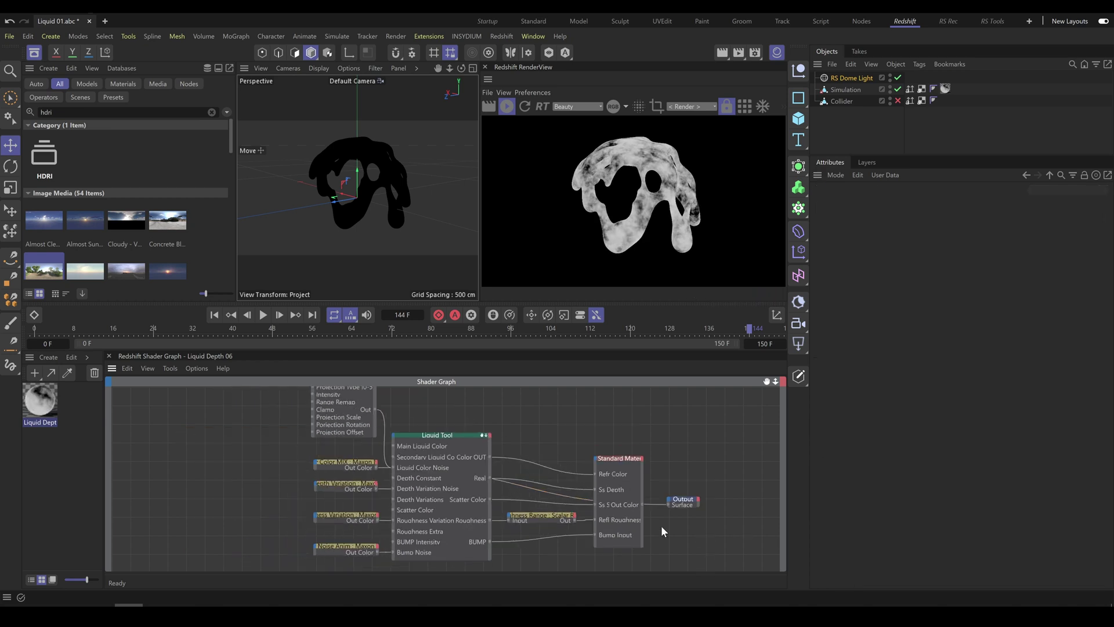
pyautogui.moveTo(661, 527); pyautogui.dragTo(625, 545, button='middle')
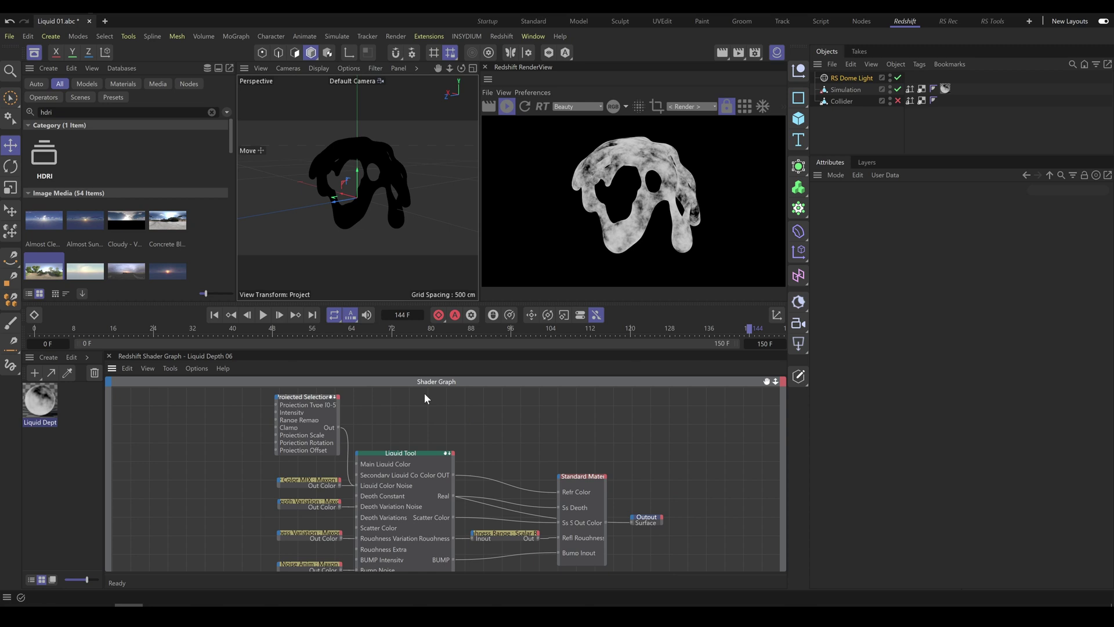
pyautogui.click(311, 398)
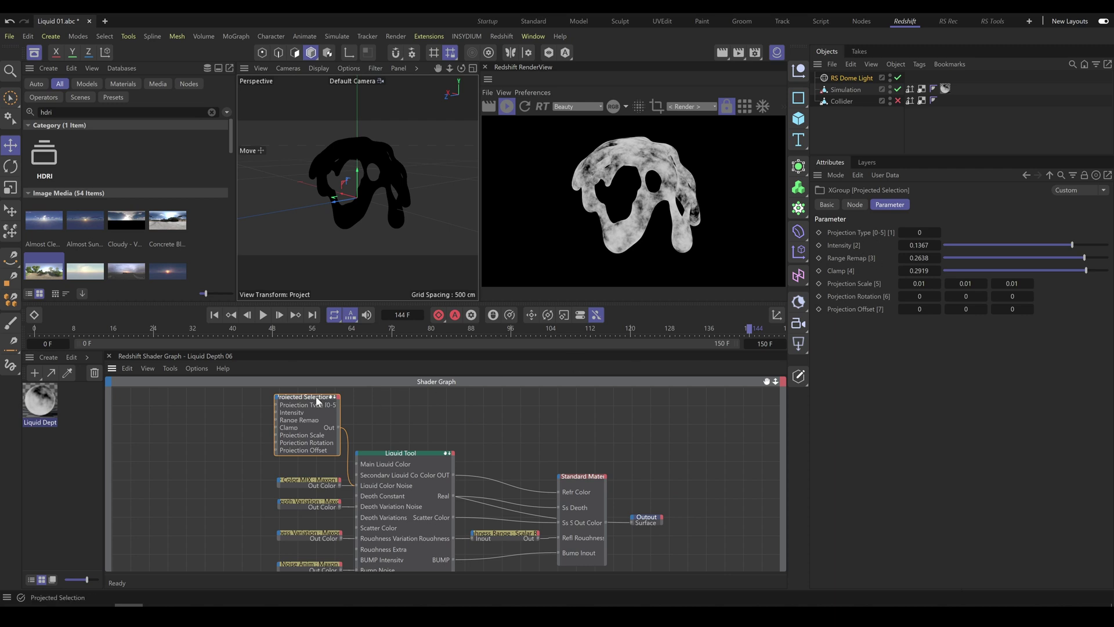
pyautogui.press('s')
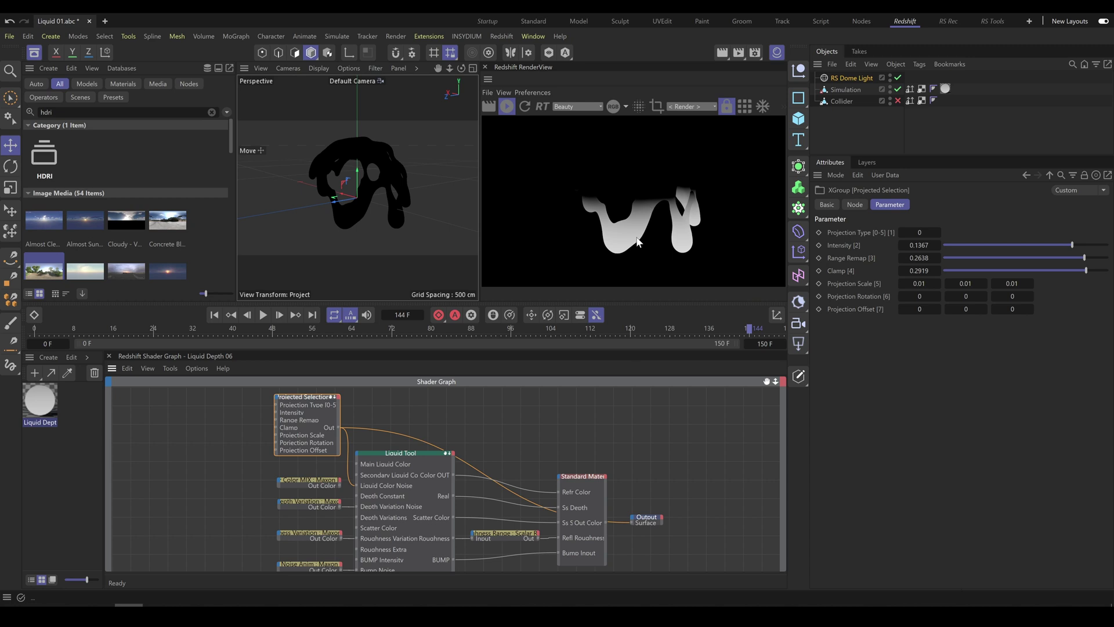
pyautogui.moveTo(1083, 258); pyautogui.dragTo(935, 260)
pyautogui.moveTo(1010, 271); pyautogui.dragTo(891, 270)
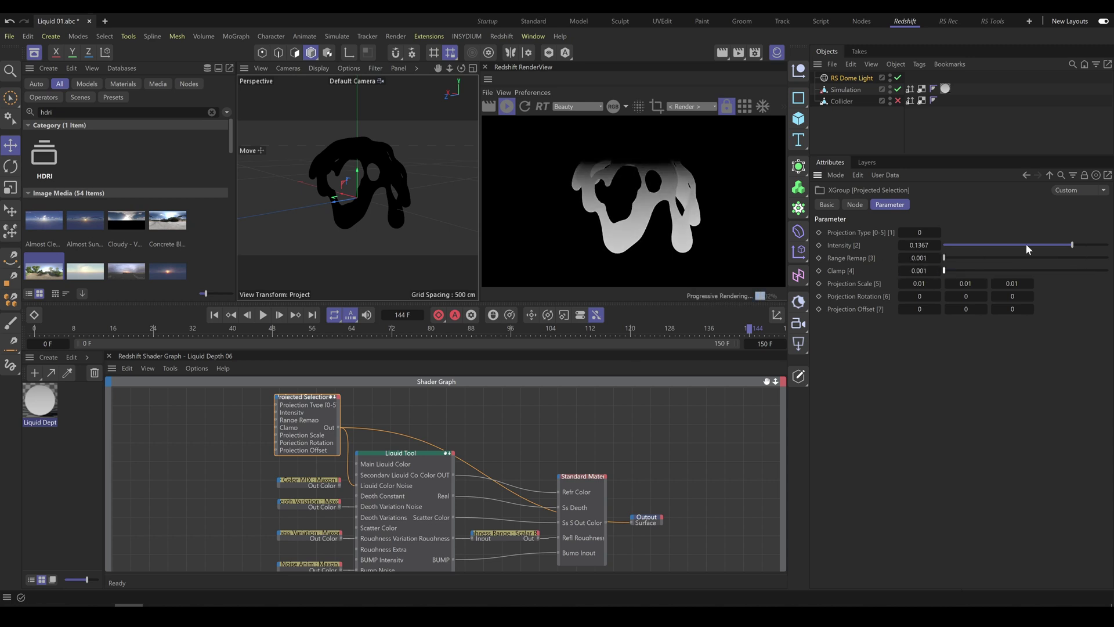
pyautogui.moveTo(1069, 246)
pyautogui.mouseDown()
pyautogui.moveTo(1032, 244)
pyautogui.moveTo(1072, 245)
pyautogui.mouseUp()
# Step: Set the Projected Selection's Projection Rotation to 42, 200 and 37
pyautogui.moveTo(978, 297); pyautogui.dragTo(1093, 296)
pyautogui.moveTo(1013, 296)
pyautogui.mouseDown()
pyautogui.moveTo(1080, 297)
pyautogui.moveTo(1035, 297)
pyautogui.mouseUp()
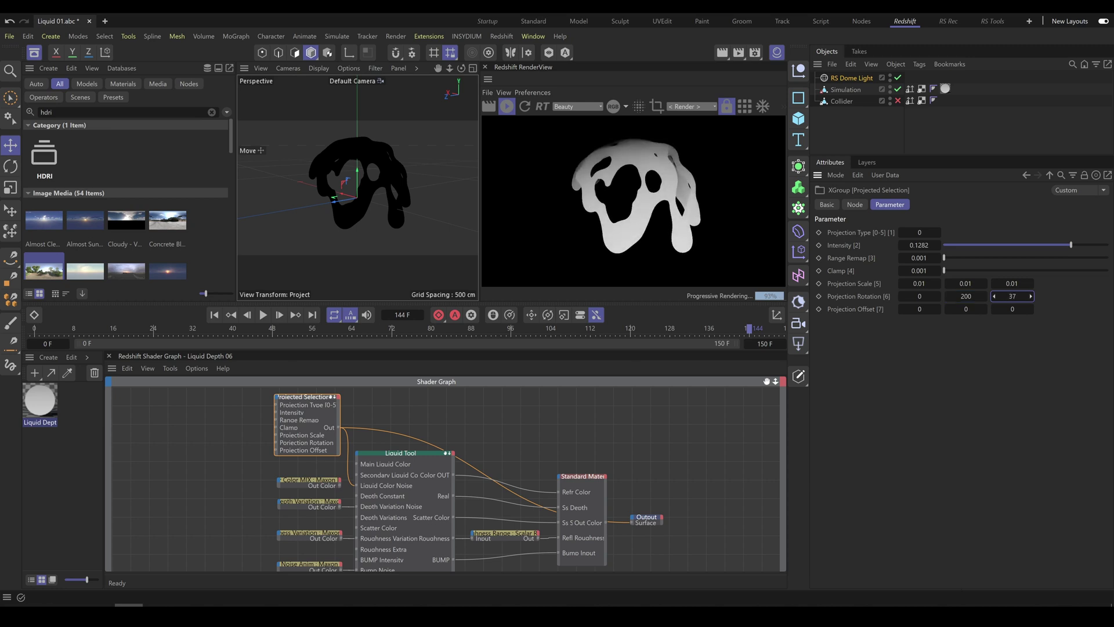
pyautogui.moveTo(920, 297); pyautogui.dragTo(945, 296)
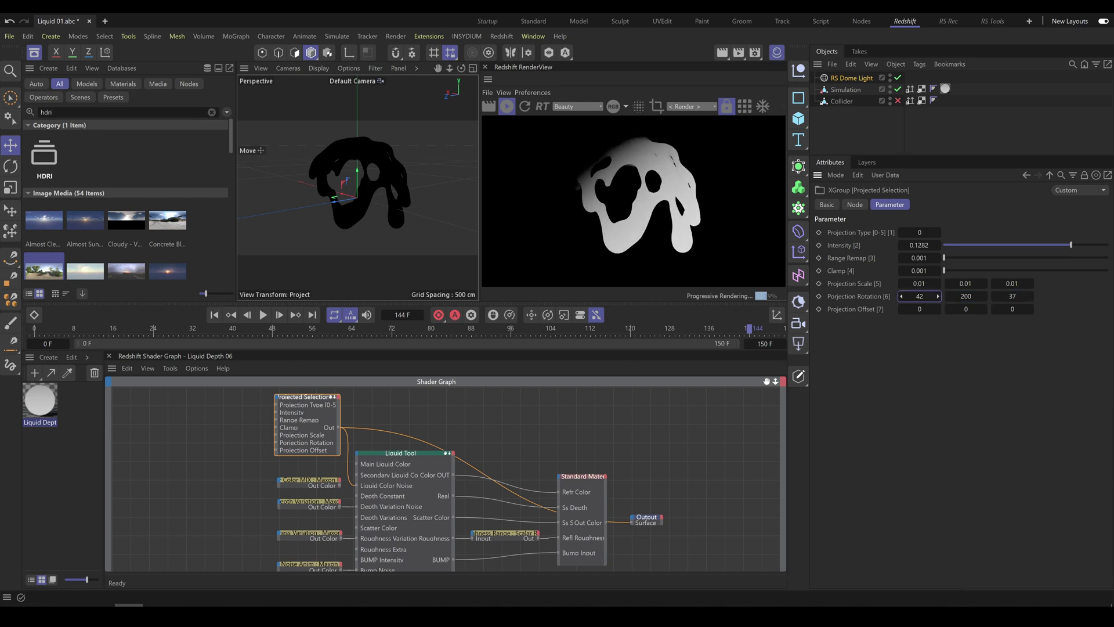
# Step: Set the Projected Selection's Projection Type to 2 and preview the Liquid Tool node's color mix
pyautogui.click(939, 232)
pyautogui.click(939, 232)
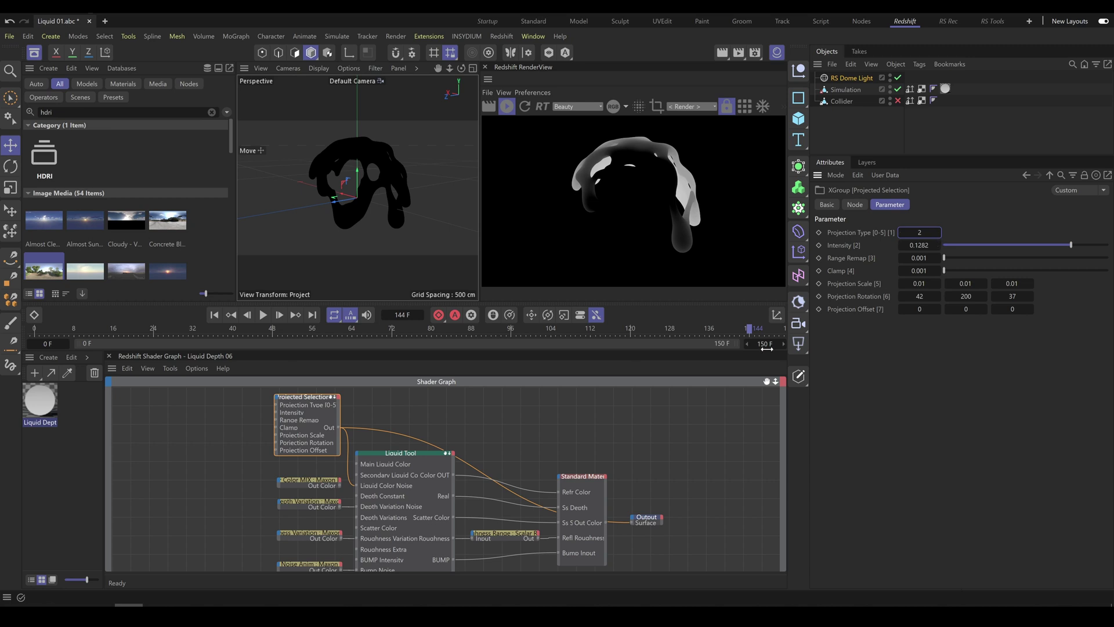
pyautogui.click(416, 457)
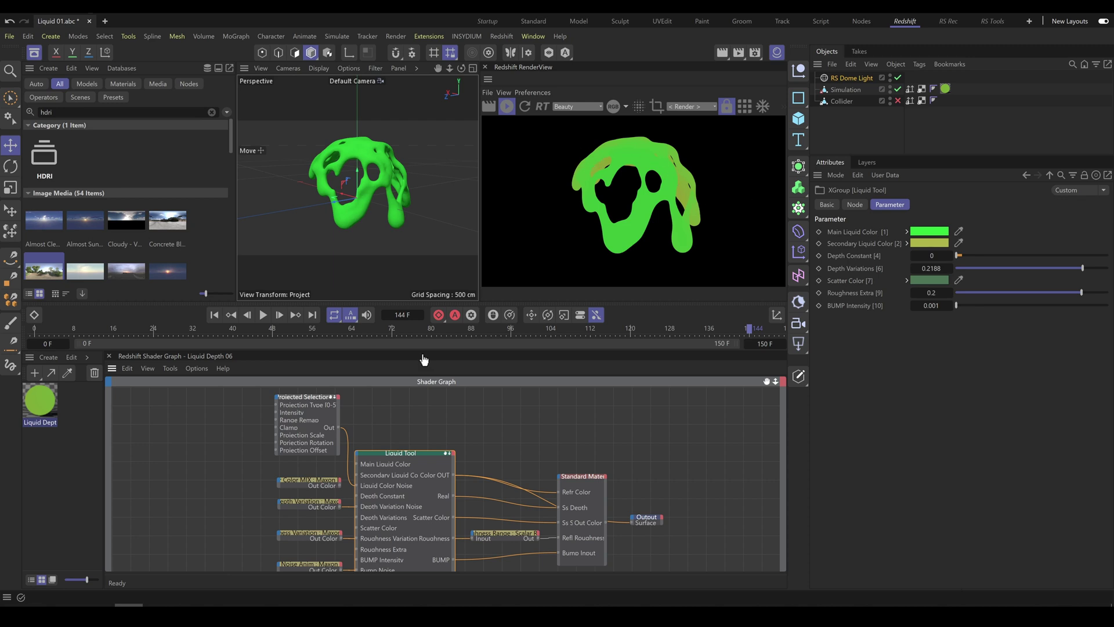
# Step: Change the Projected Selection's Projection Type to 1 and preview the full RS Standard Material
pyautogui.click(313, 399)
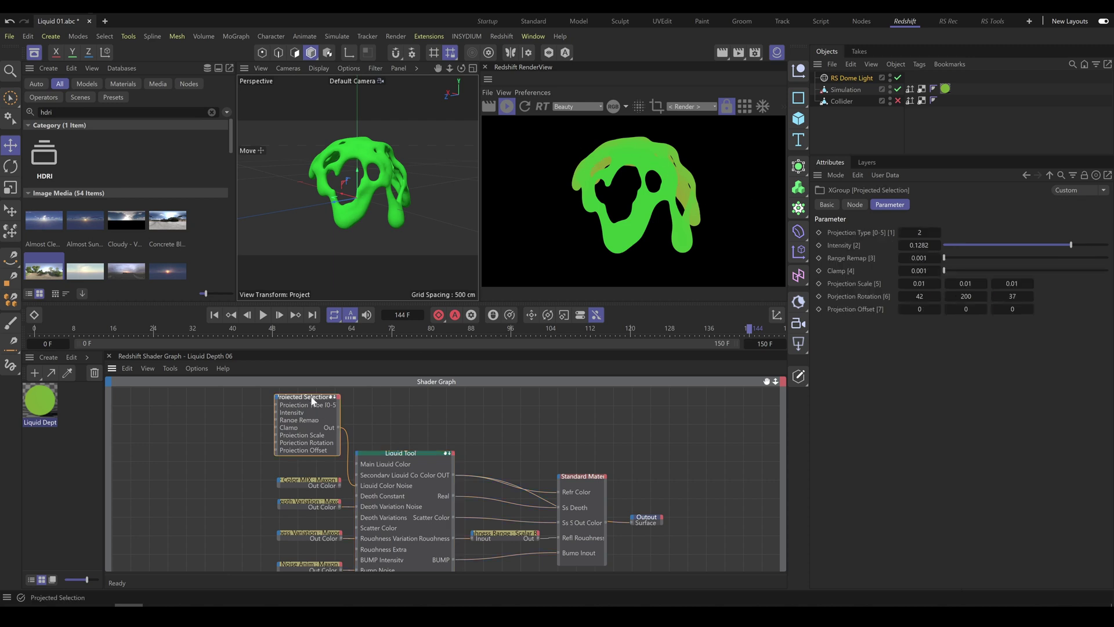
pyautogui.click(901, 232)
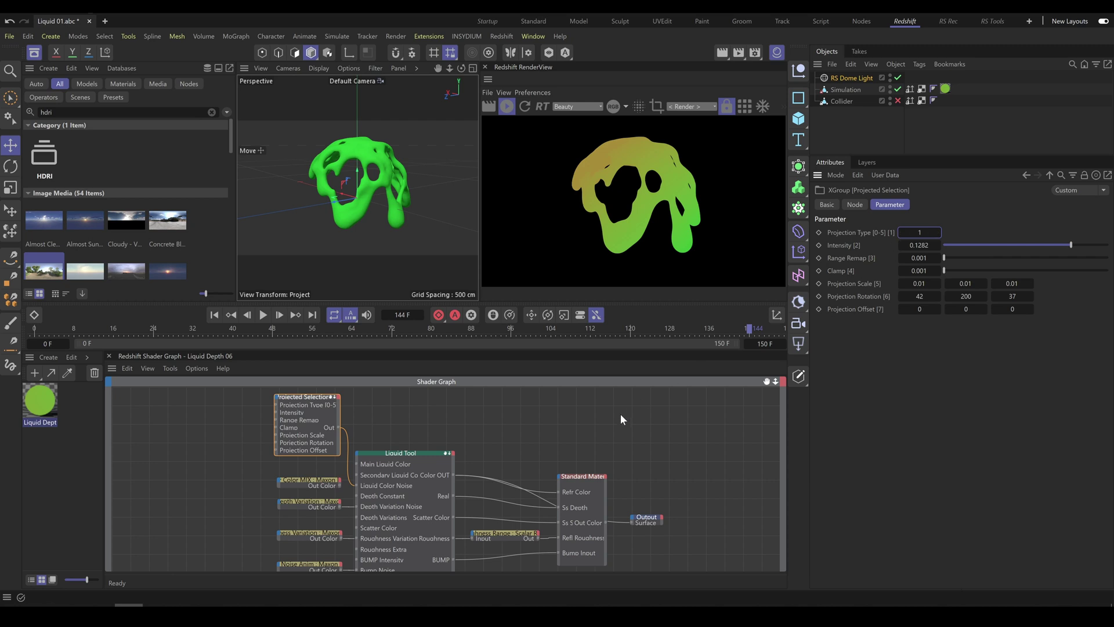
pyautogui.click(585, 477)
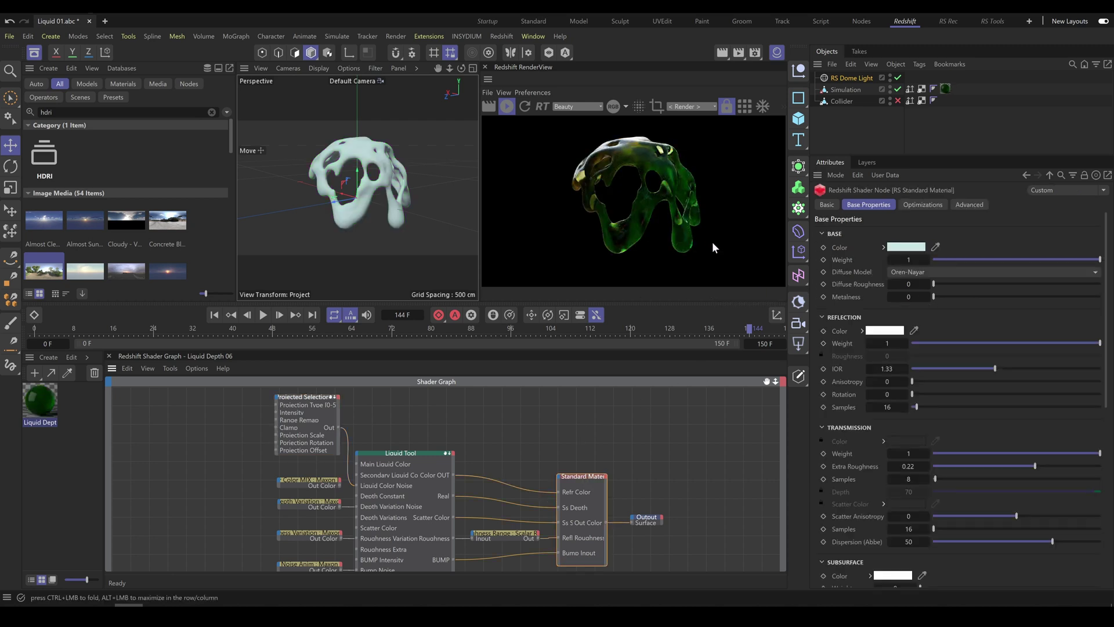
# Step: Raise the RS Dome Light's exposure to about 1.6 and set the Liquid Tool's Roughness Extra to 0
pyautogui.click(855, 77)
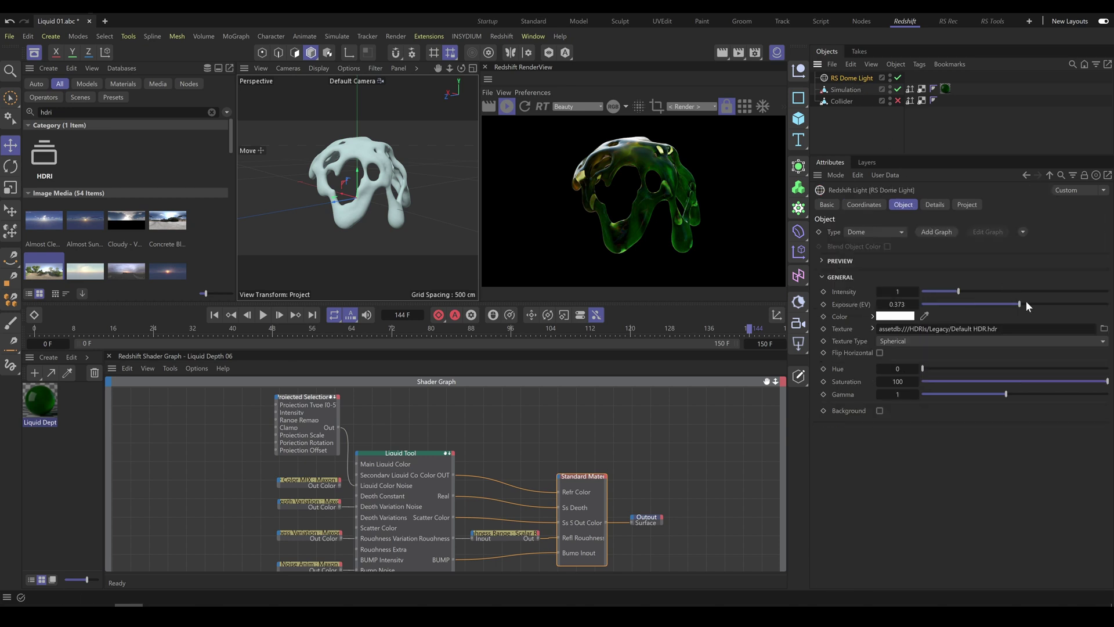
pyautogui.moveTo(1026, 302); pyautogui.dragTo(1035, 309)
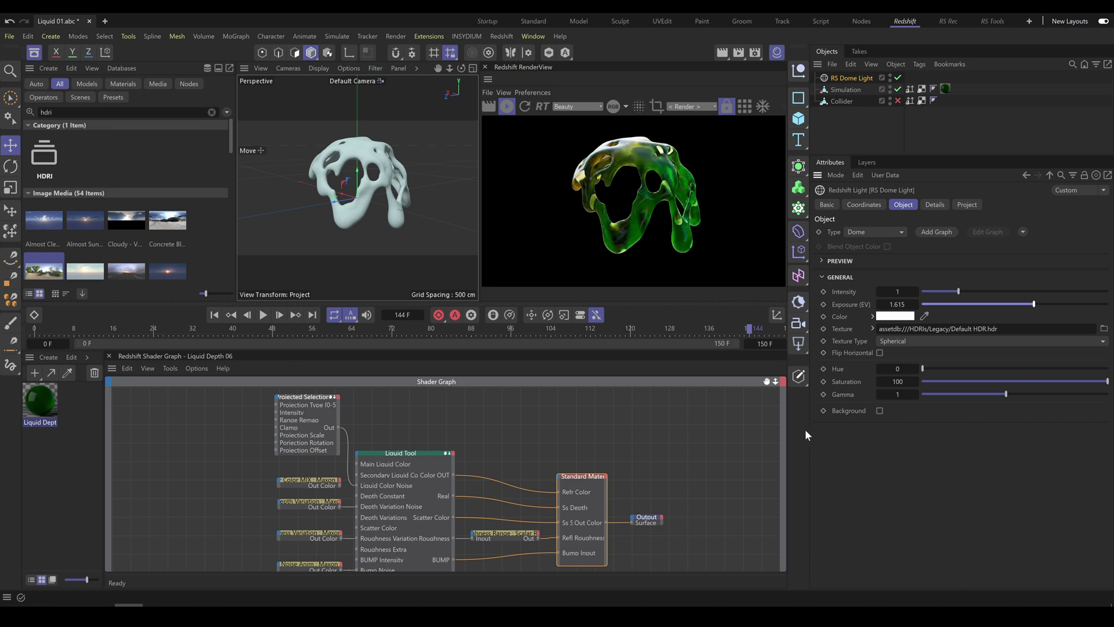
pyautogui.click(415, 452)
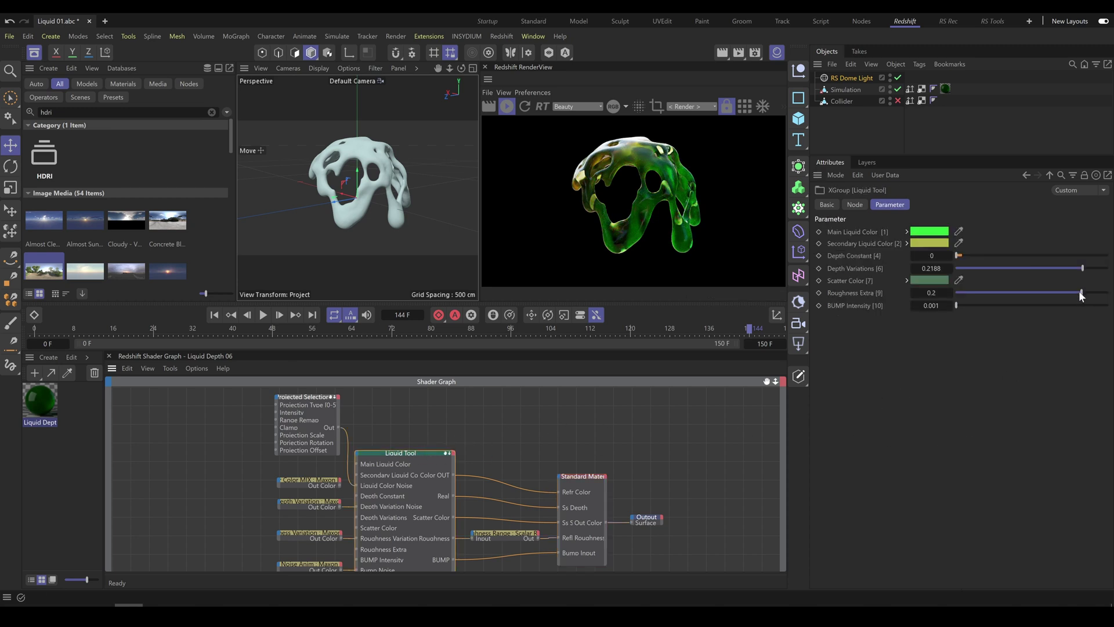
pyautogui.moveTo(1080, 292); pyautogui.dragTo(939, 294)
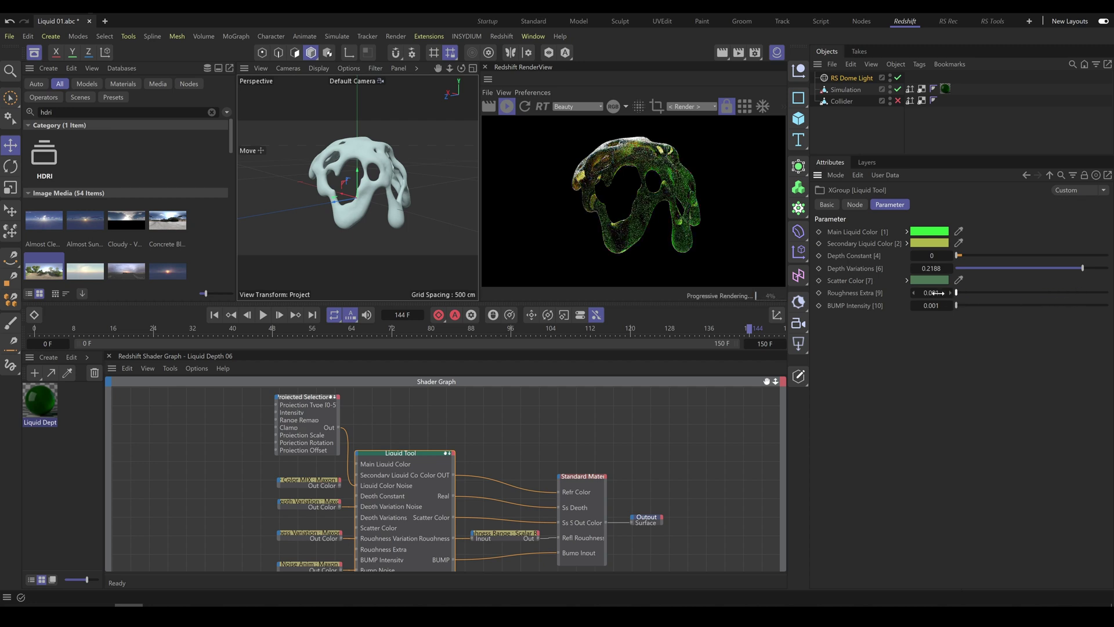
# Step: Adjust the Roughness Range ramp's end point and slightly lower its start point
pyautogui.click(513, 533)
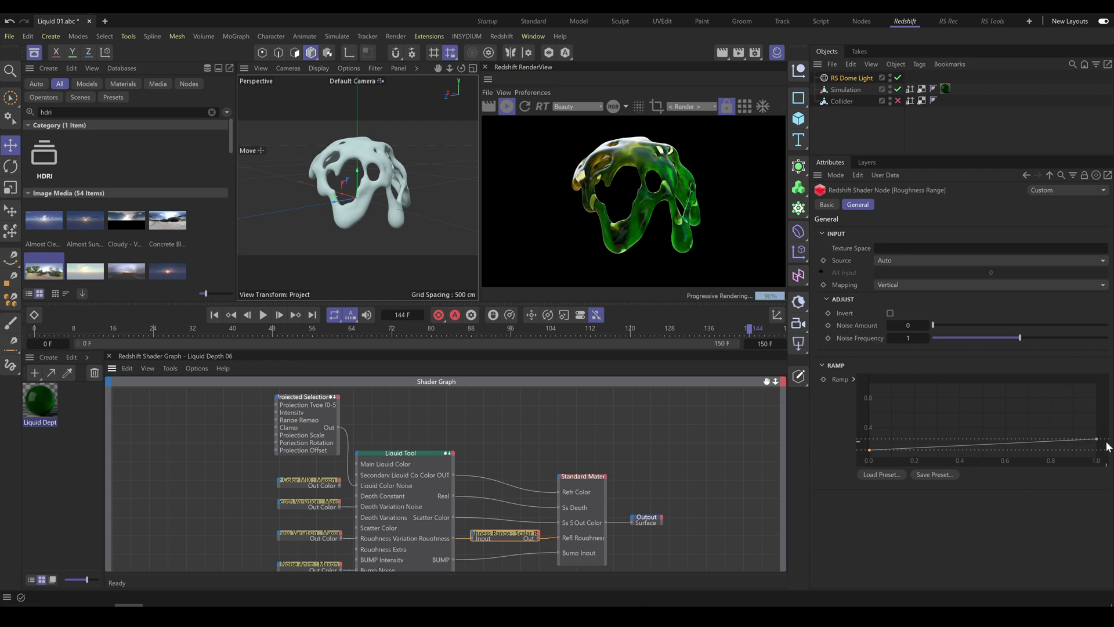
pyautogui.moveTo(1097, 439)
pyautogui.mouseDown()
pyautogui.moveTo(1098, 412)
pyautogui.moveTo(1097, 440)
pyautogui.mouseUp()
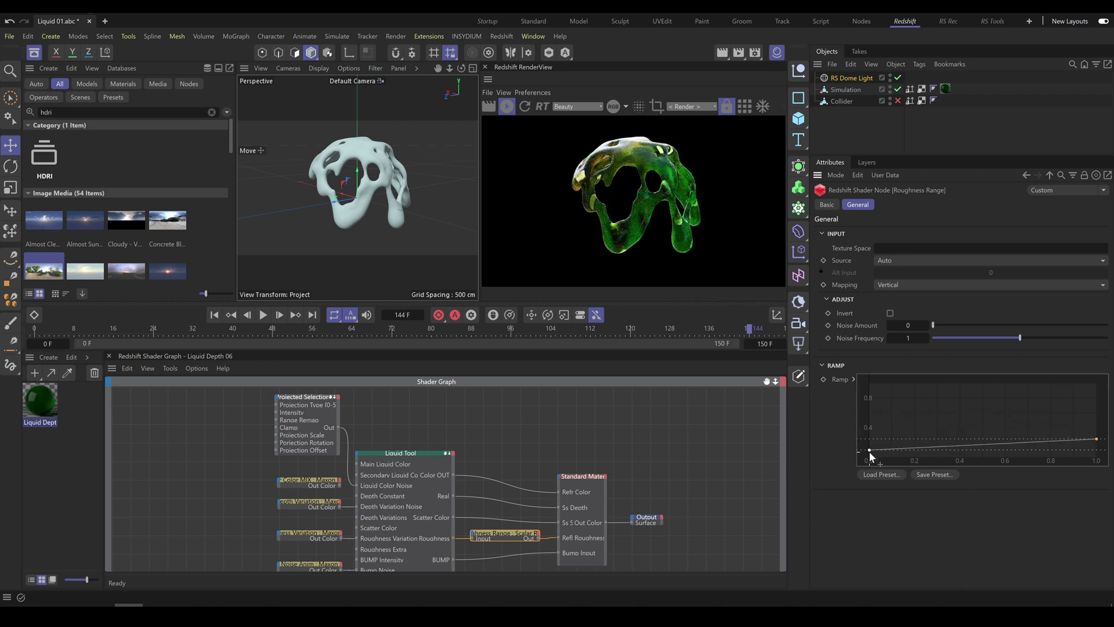
pyautogui.moveTo(870, 451); pyautogui.dragTo(869, 454)
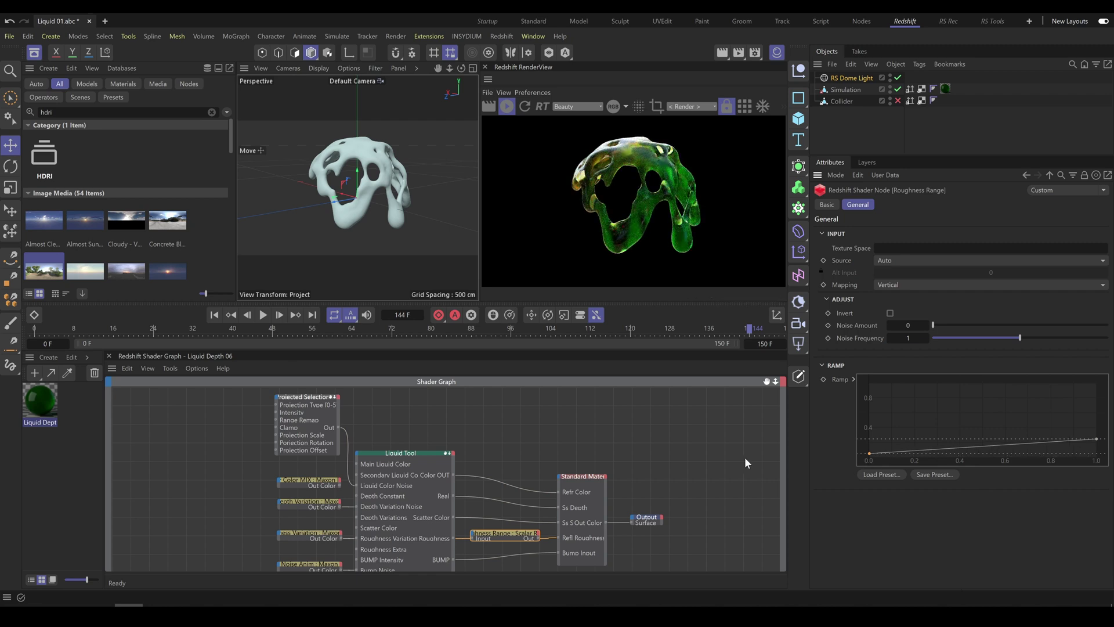
# Step: Set the Liquid Tool's Depth Variations to about 0.32 and preview the liquid from another angle at frame 122
pyautogui.click(422, 454)
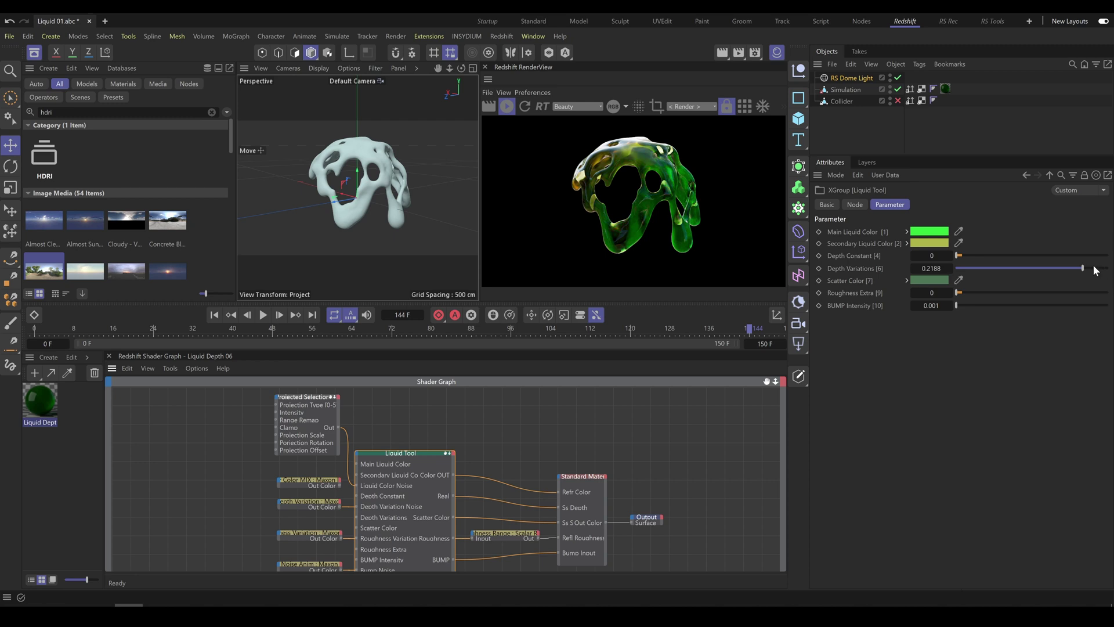
pyautogui.moveTo(1095, 271); pyautogui.dragTo(1091, 269)
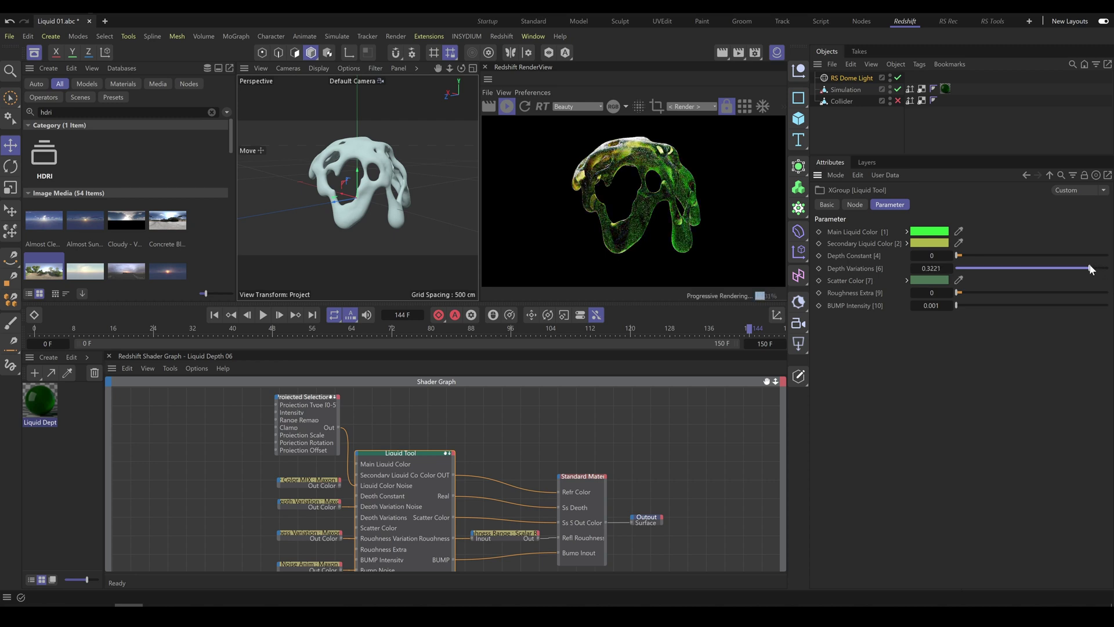
pyautogui.keyDown('alt'); pyautogui.moveTo(385, 196); pyautogui.dragTo(431, 183); pyautogui.keyUp('alt')
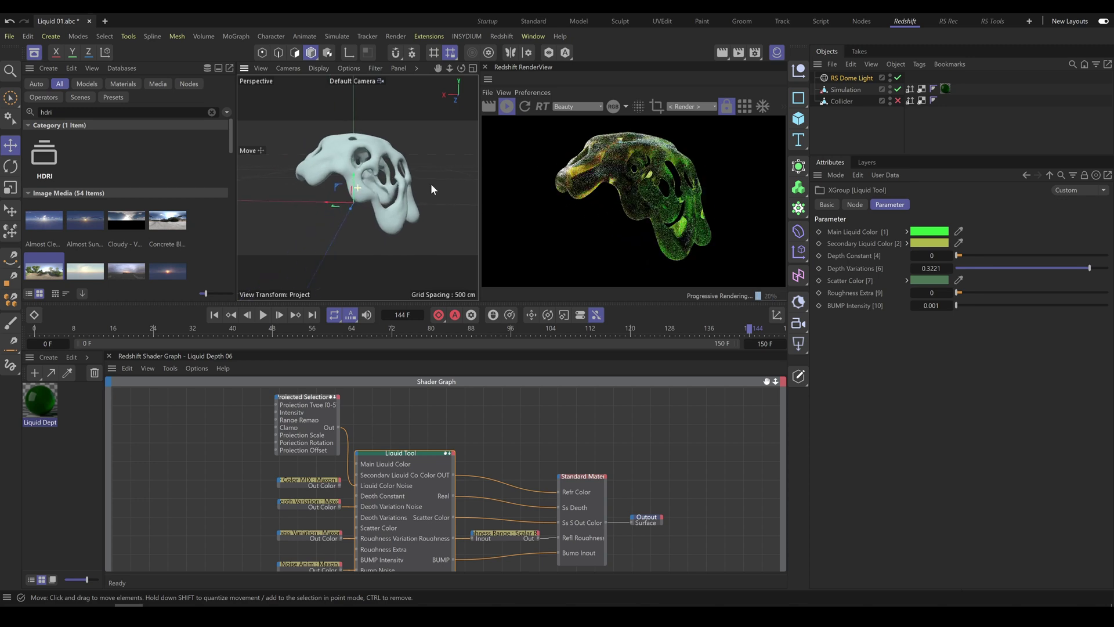
pyautogui.click(616, 329)
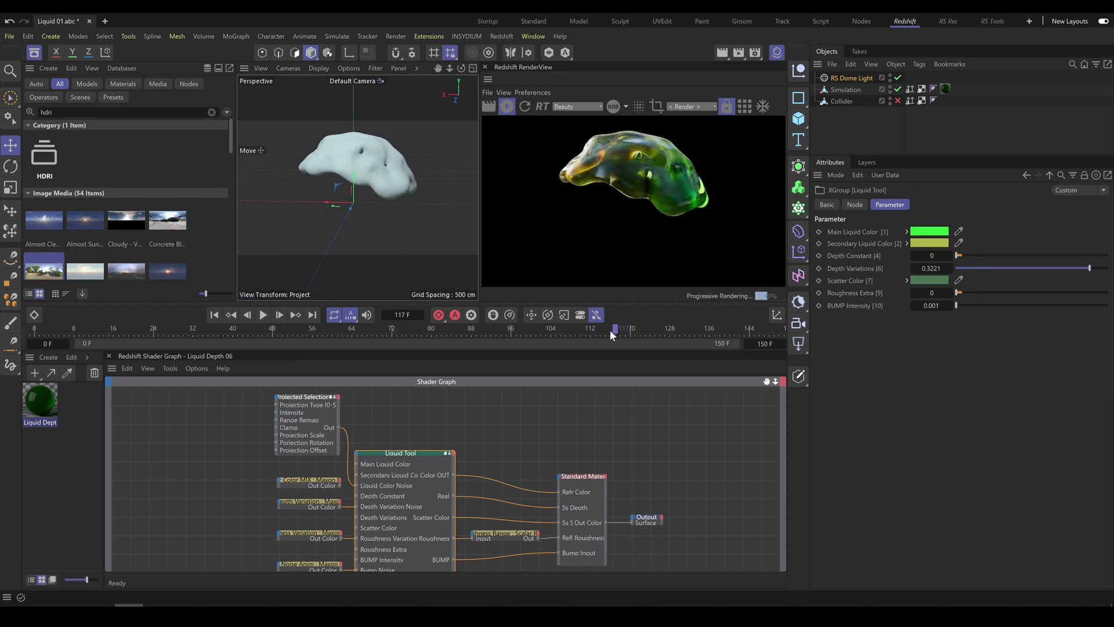
pyautogui.click(501, 332)
pyautogui.click(640, 329)
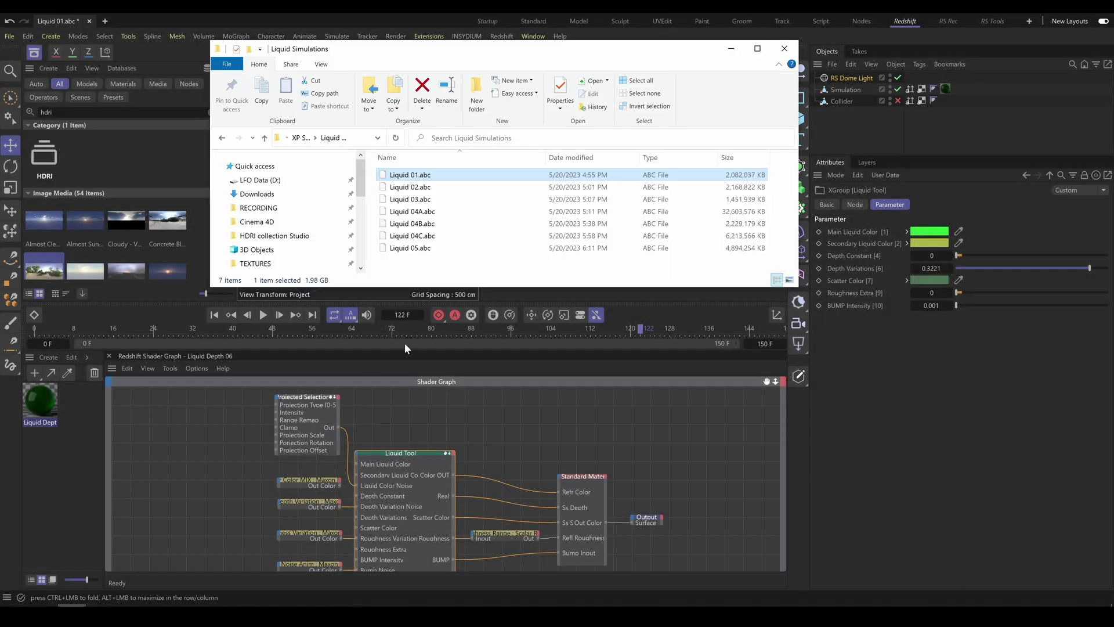
# Step: Import the Liquid 04A.abc simulation at a scale of 1 centimeter and go to frame 39 of its animation
pyautogui.moveTo(419, 212); pyautogui.dragTo(852, 145)
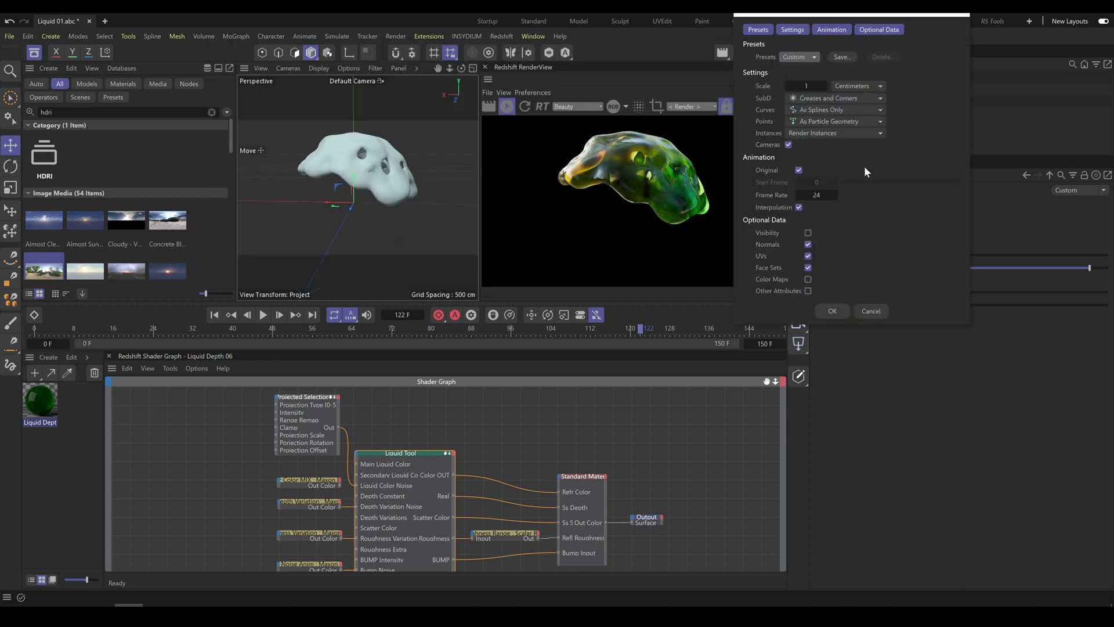
pyautogui.click(834, 310)
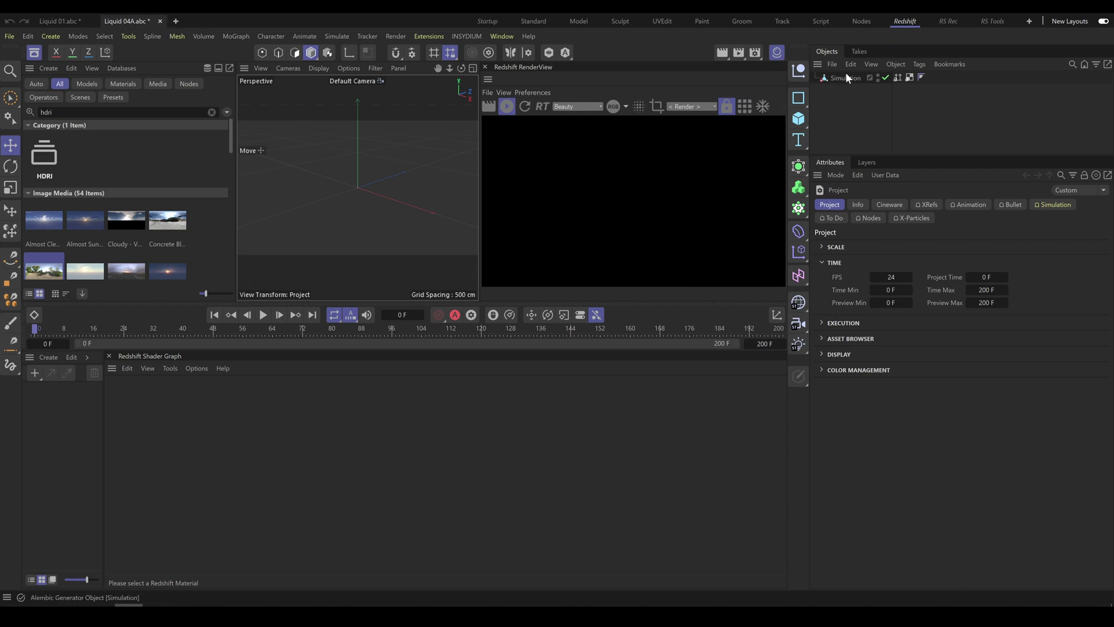
pyautogui.click(241, 327)
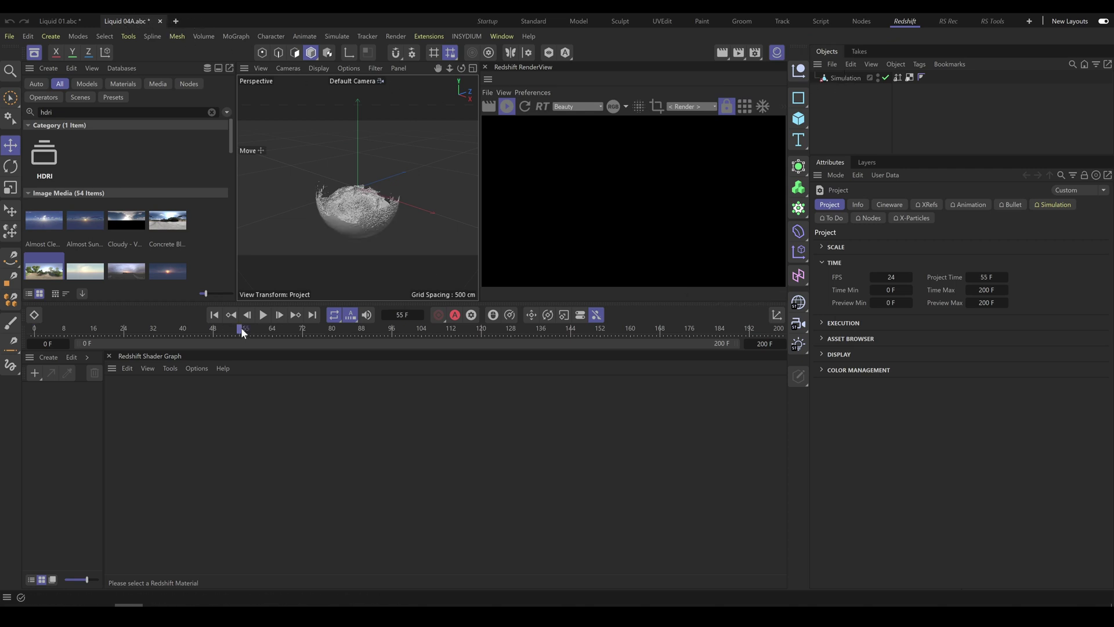
pyautogui.click(529, 328)
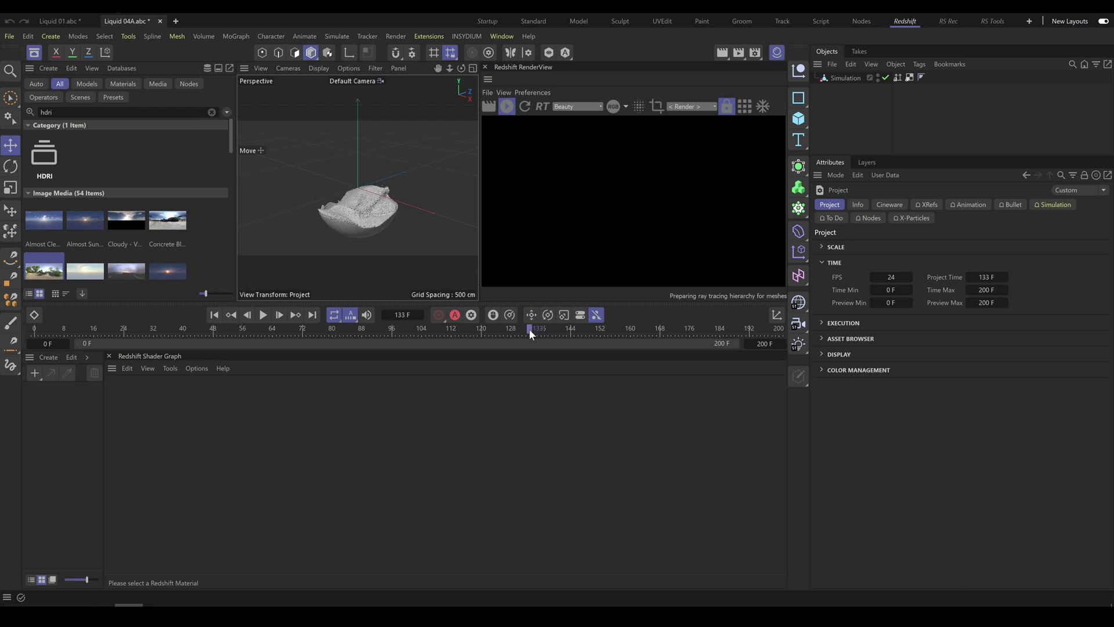
pyautogui.click(343, 328)
pyautogui.click(264, 327)
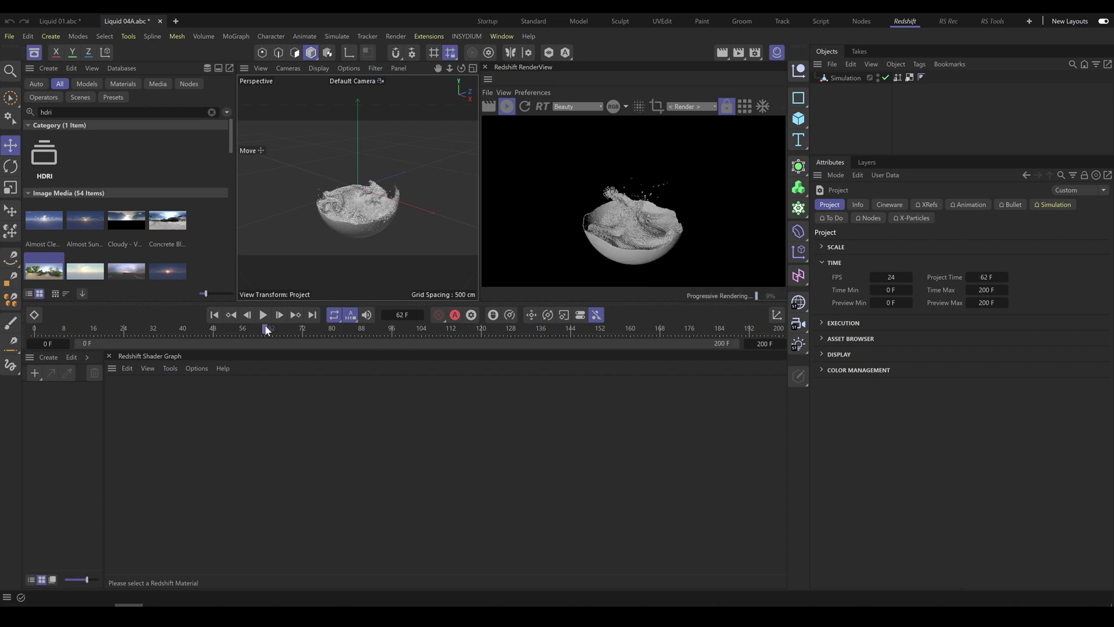
pyautogui.click(179, 328)
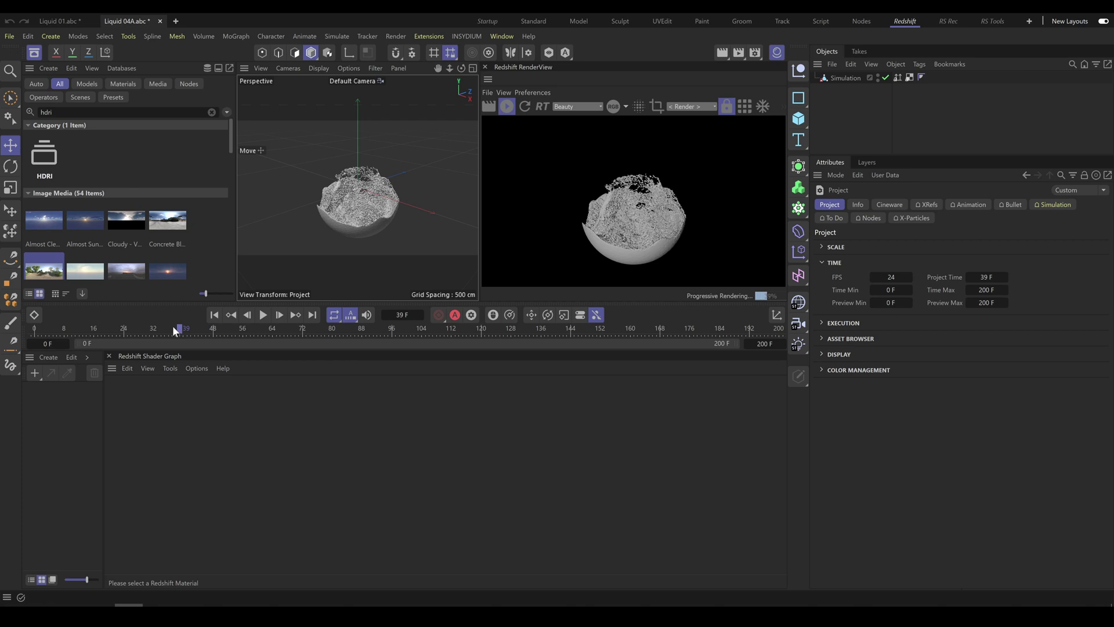
# Step: Switch the project's renderer to Redshift in the render settings
pyautogui.click(755, 52)
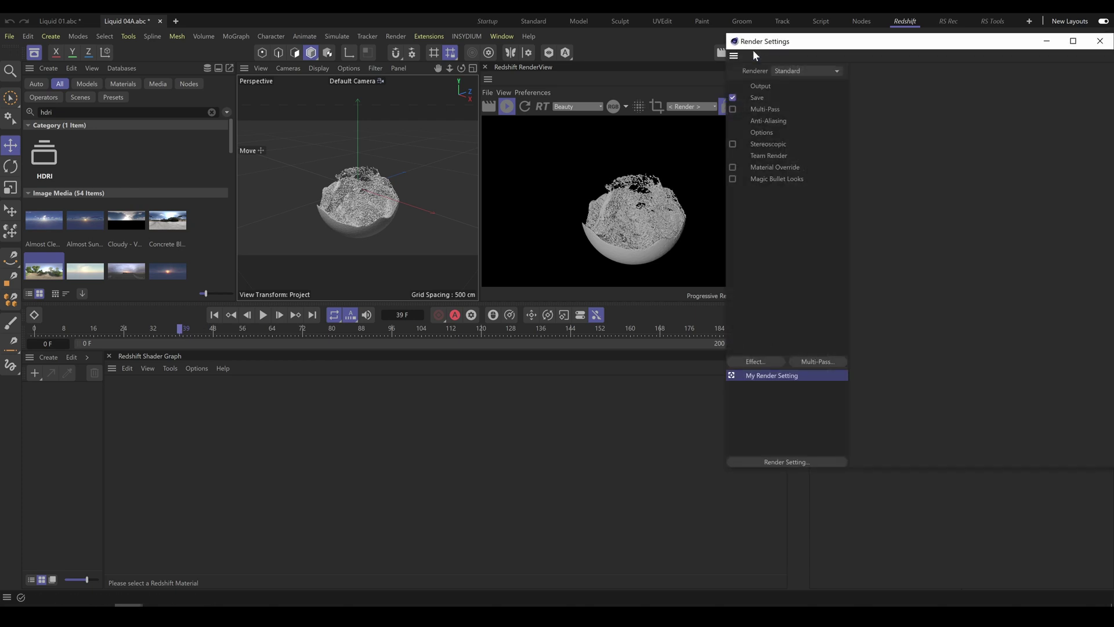
pyautogui.click(804, 73)
pyautogui.click(803, 82)
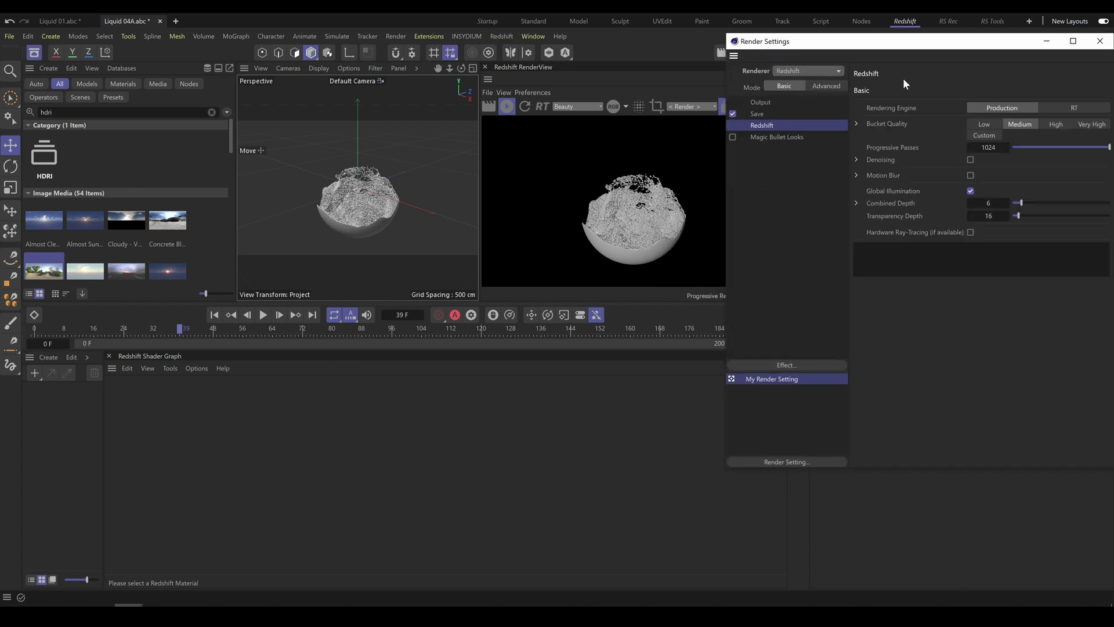
pyautogui.click(1100, 40)
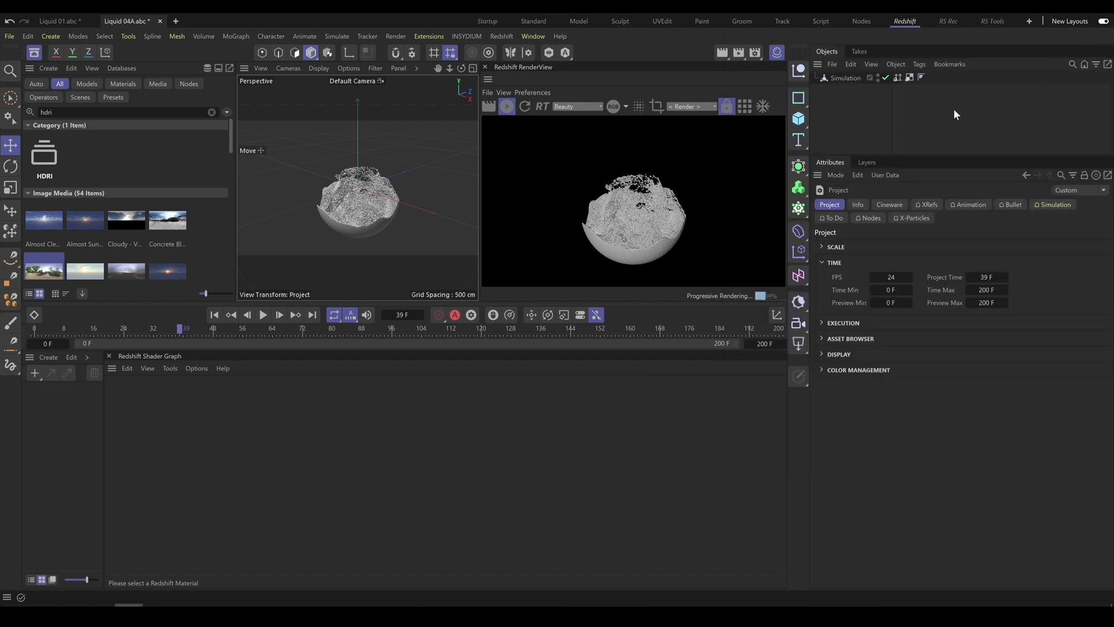
# Step: Add a Redshift dome light with its background turned off and Concrete Blocks.hdr as its texture
pyautogui.click(500, 35)
pyautogui.moveTo(517, 71)
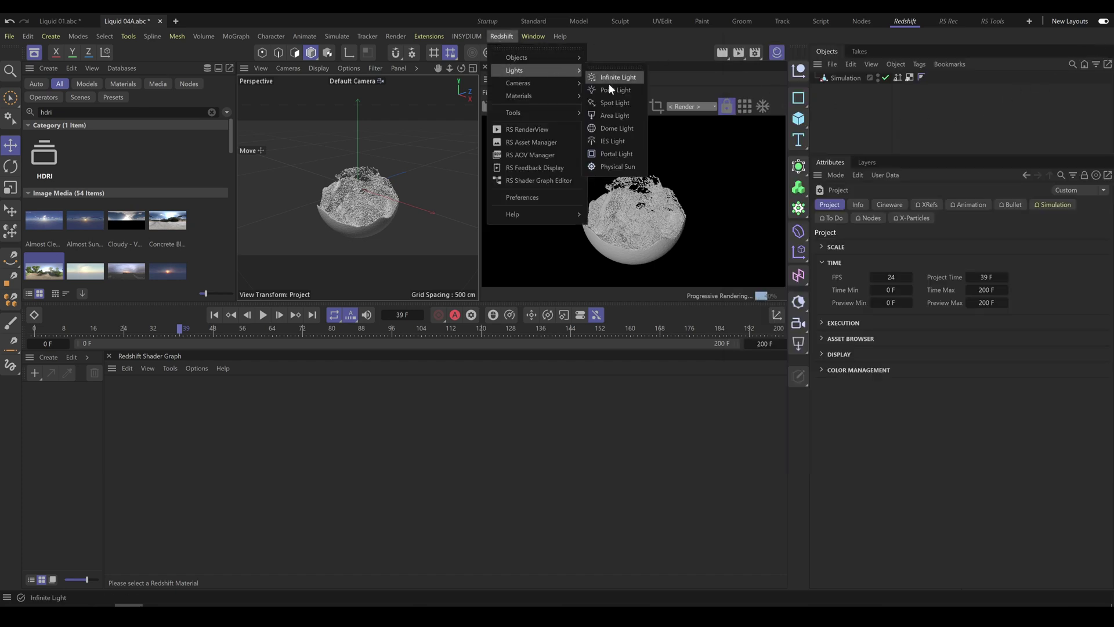
pyautogui.click(614, 130)
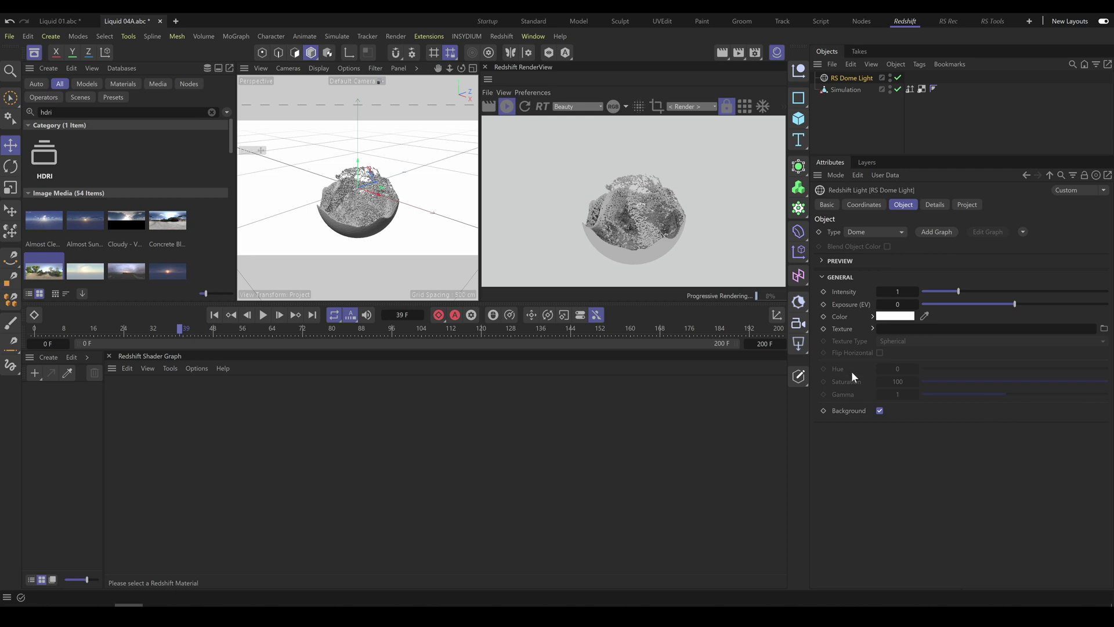
pyautogui.click(880, 411)
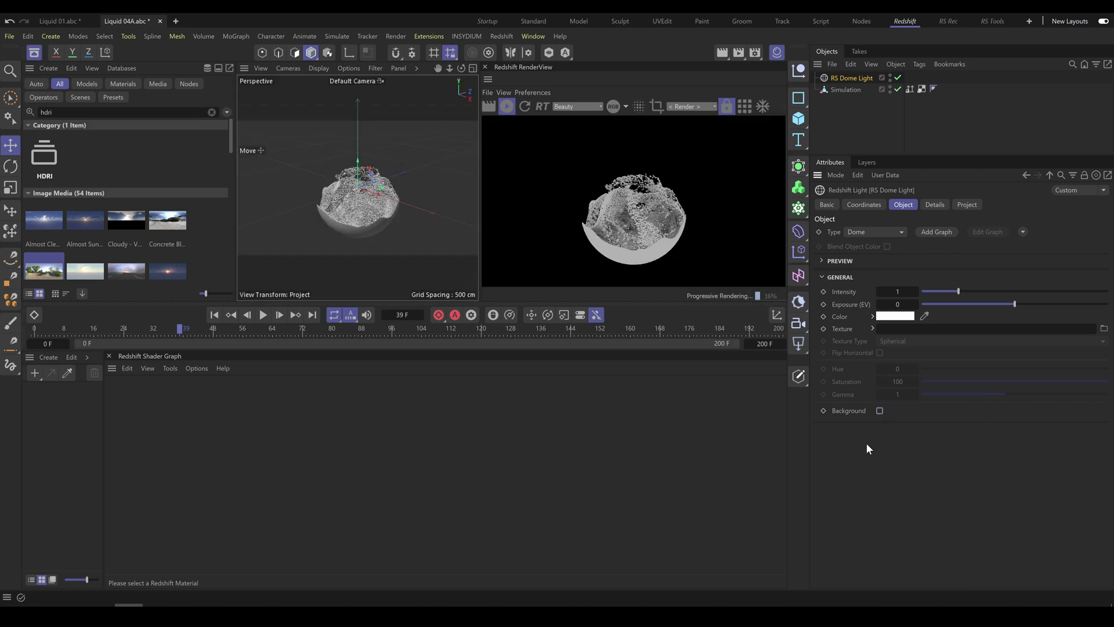
pyautogui.moveTo(168, 221); pyautogui.dragTo(951, 332)
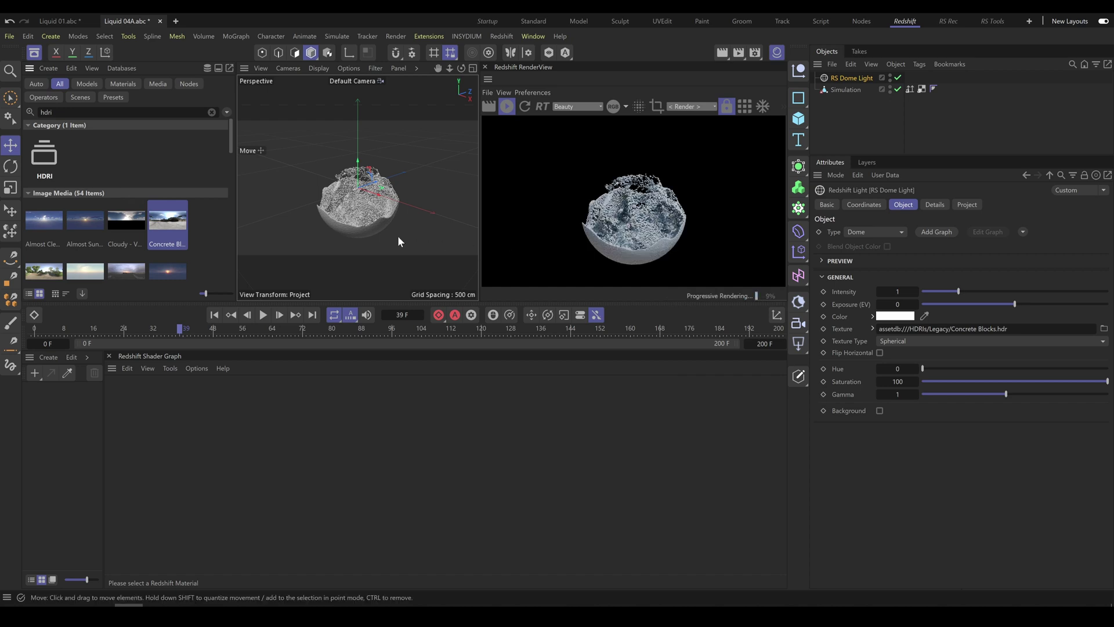
# Step: Load the Liquid Depth 07 material from the Liquids library category and apply it to the Simulation object
pyautogui.scroll(2, 361, 234)
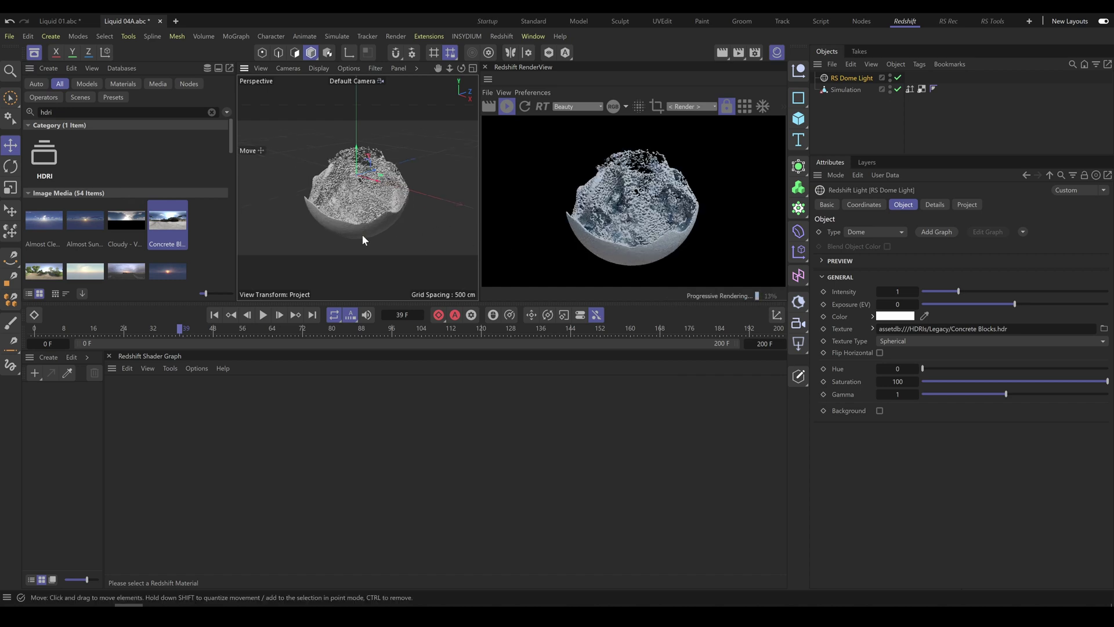
pyautogui.click(212, 112)
pyautogui.moveTo(231, 135); pyautogui.dragTo(234, 152)
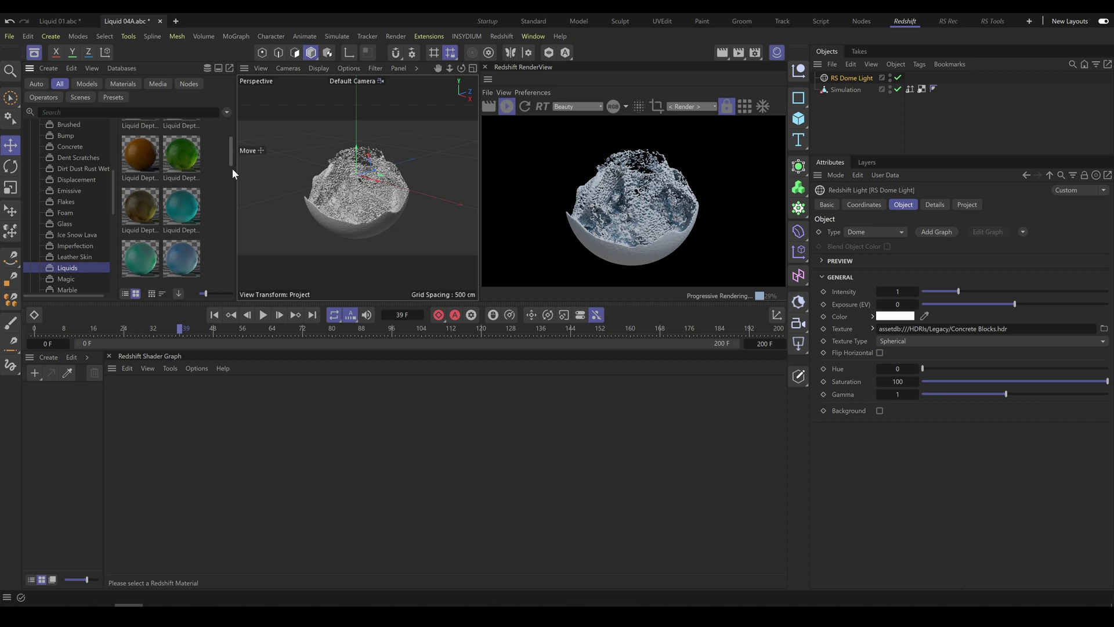
pyautogui.doubleClick(147, 207)
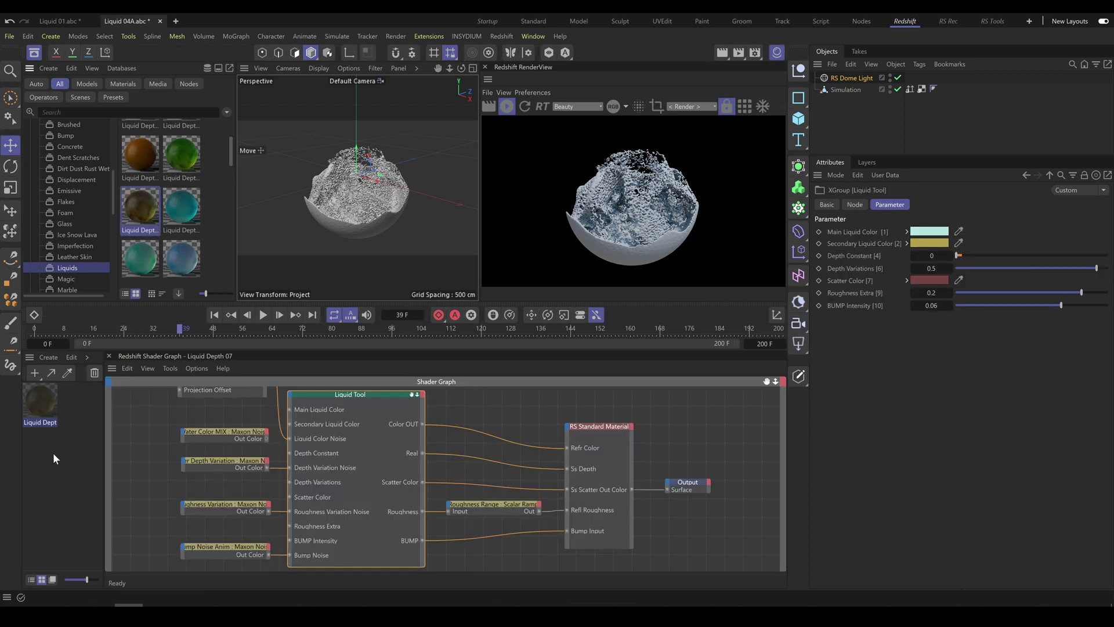
pyautogui.moveTo(41, 402); pyautogui.dragTo(807, 148)
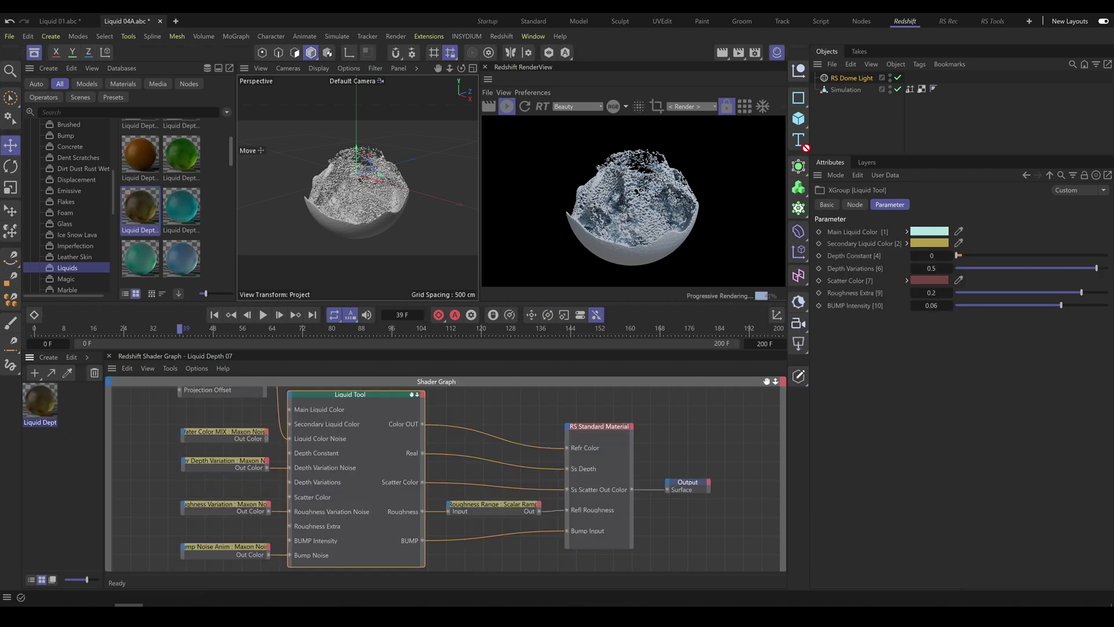
pyautogui.moveTo(847, 93); pyautogui.dragTo(851, 89)
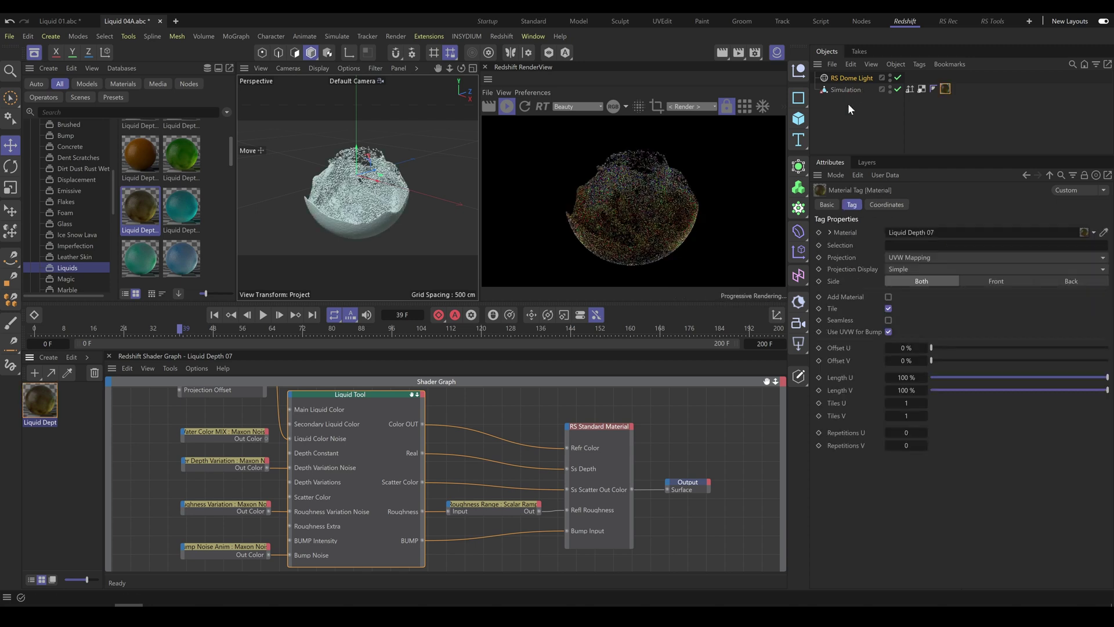
# Step: In the Liquid Tool, set Main Liquid Color saturation to 68%, Secondary Liquid Color to 60% saturation and 79% value, and Scatter Color saturation to 69%
pyautogui.click(397, 400)
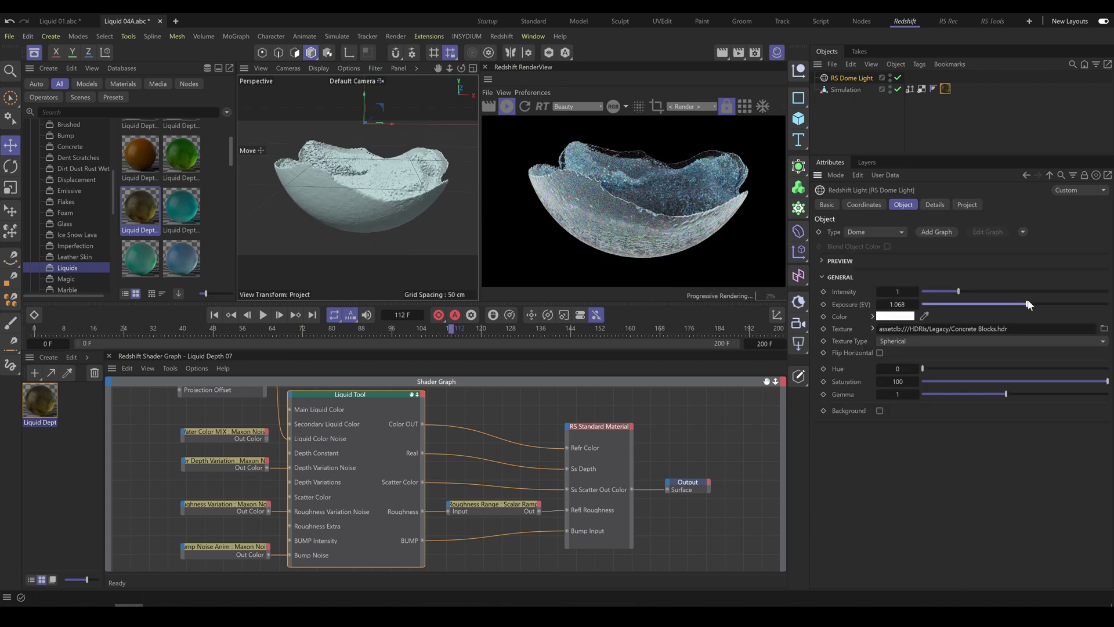
pyautogui.keyDown('alt'); pyautogui.moveTo(371, 211); pyautogui.dragTo(332, 208); pyautogui.keyUp('alt')
pyautogui.click(370, 395)
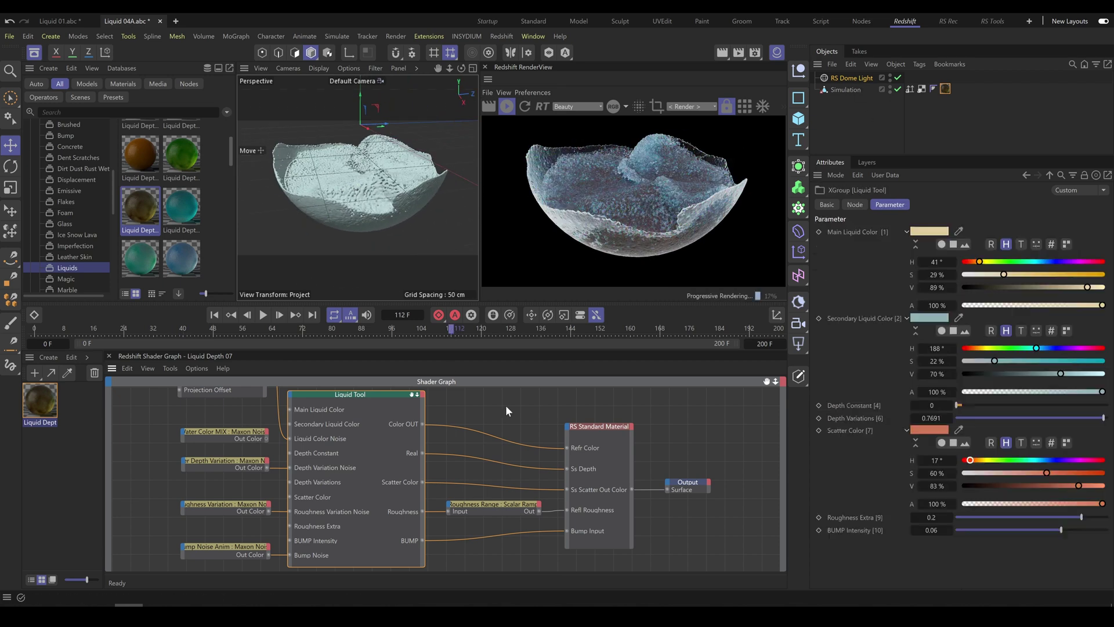
pyautogui.moveTo(994, 361); pyautogui.dragTo(1019, 361)
pyautogui.moveTo(1042, 473)
pyautogui.mouseDown()
pyautogui.moveTo(1077, 473)
pyautogui.moveTo(1060, 473)
pyautogui.mouseUp()
pyautogui.moveTo(1017, 275); pyautogui.dragTo(1050, 274)
pyautogui.moveTo(1020, 361); pyautogui.dragTo(1047, 361)
pyautogui.moveTo(1061, 374); pyautogui.dragTo(1074, 374)
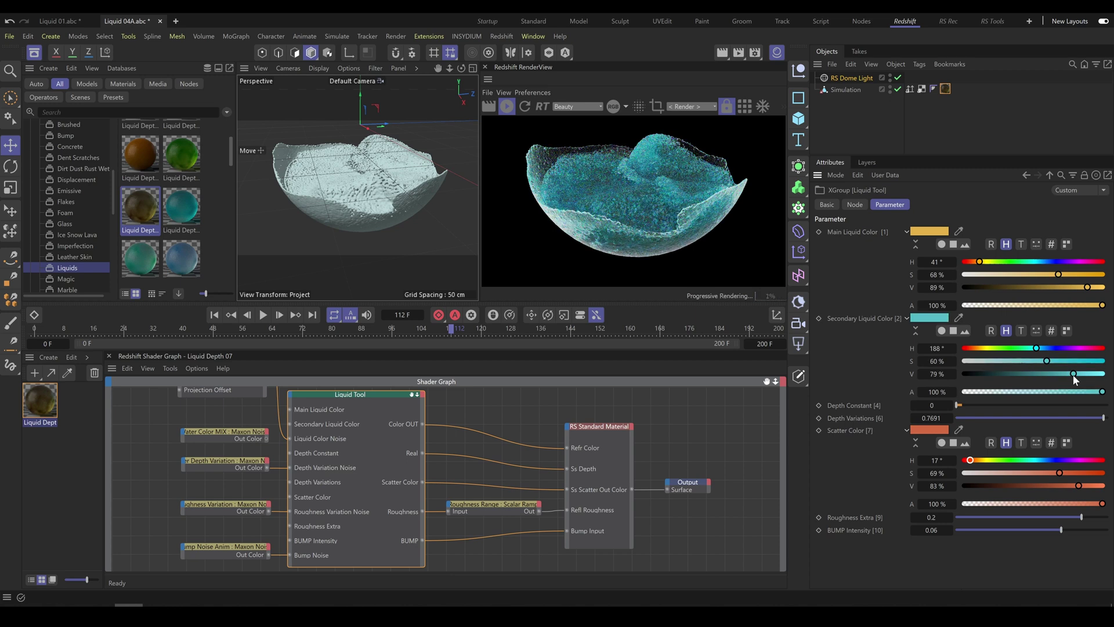
# Step: Set the Scatter Color to hue 25° and saturation 45%, and review the Water Color MIX and RS Standard Material settings
pyautogui.moveTo(1059, 473); pyautogui.dragTo(1062, 473)
pyautogui.moveTo(970, 460)
pyautogui.mouseDown()
pyautogui.moveTo(988, 460)
pyautogui.moveTo(974, 462)
pyautogui.mouseUp()
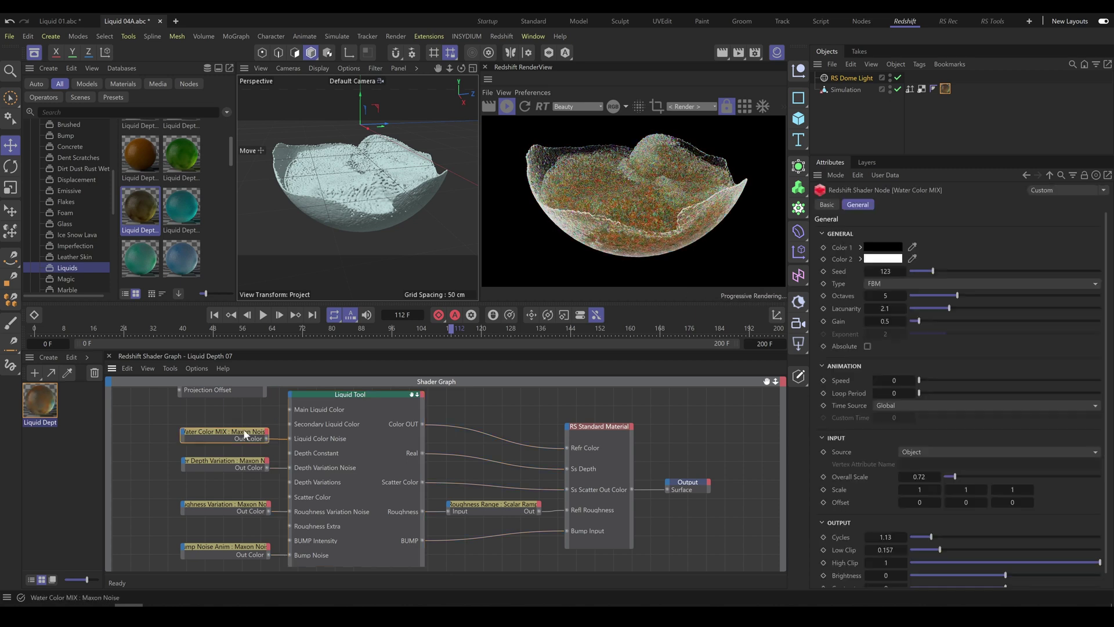
pyautogui.click(378, 398)
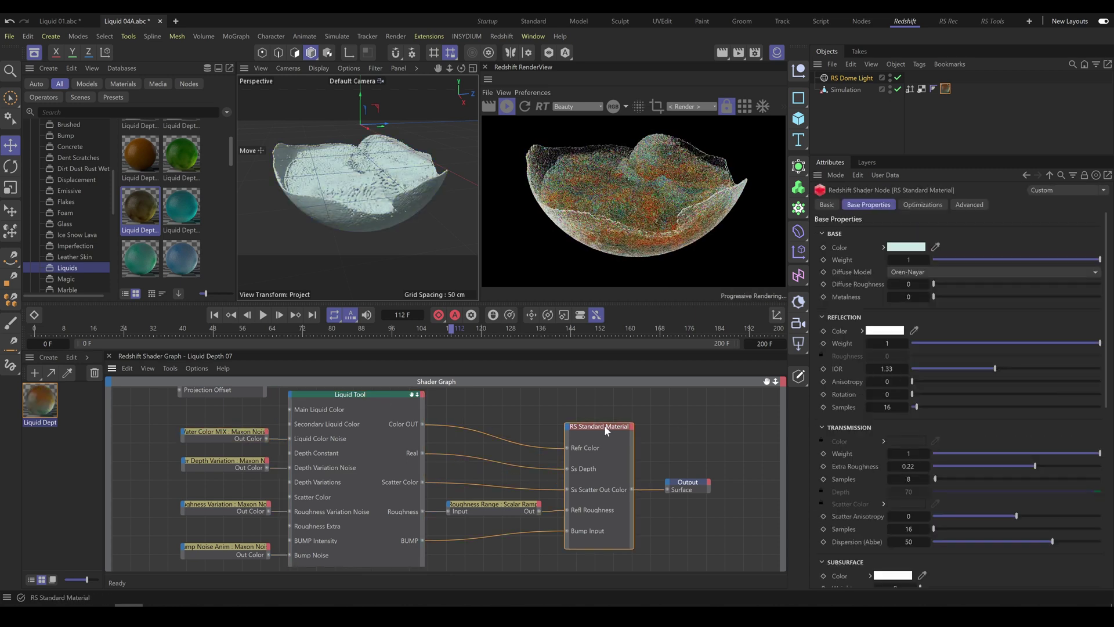
pyautogui.click(378, 398)
# Step: Set the Secondary Liquid Color to hue 10° and saturation 44%, and make the Scatter Color slightly more saturated and darker
pyautogui.moveTo(965, 348); pyautogui.dragTo(968, 349)
pyautogui.moveTo(1047, 361); pyautogui.dragTo(1025, 361)
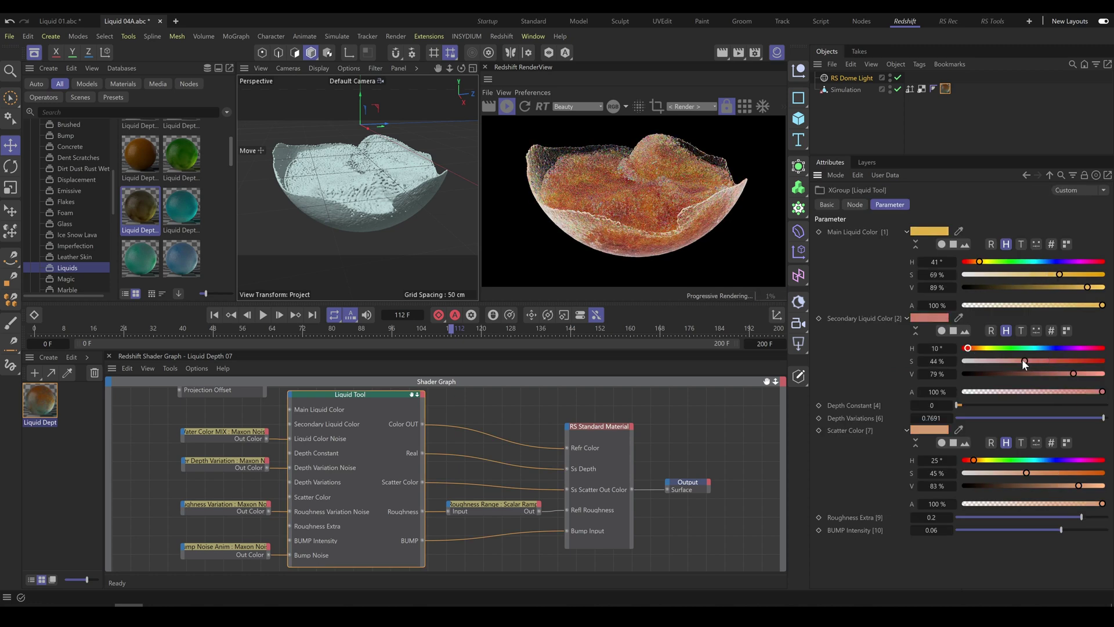
pyautogui.moveTo(1027, 473)
pyautogui.mouseDown()
pyautogui.moveTo(1013, 473)
pyautogui.moveTo(1039, 473)
pyautogui.mouseUp()
pyautogui.moveTo(1078, 485); pyautogui.dragTo(1073, 486)
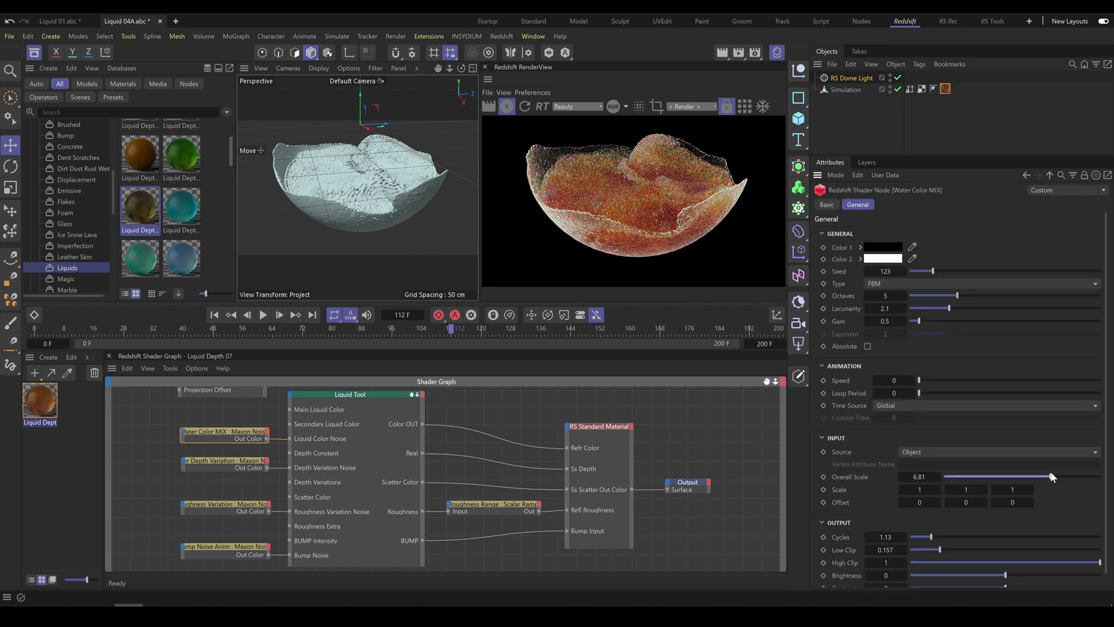